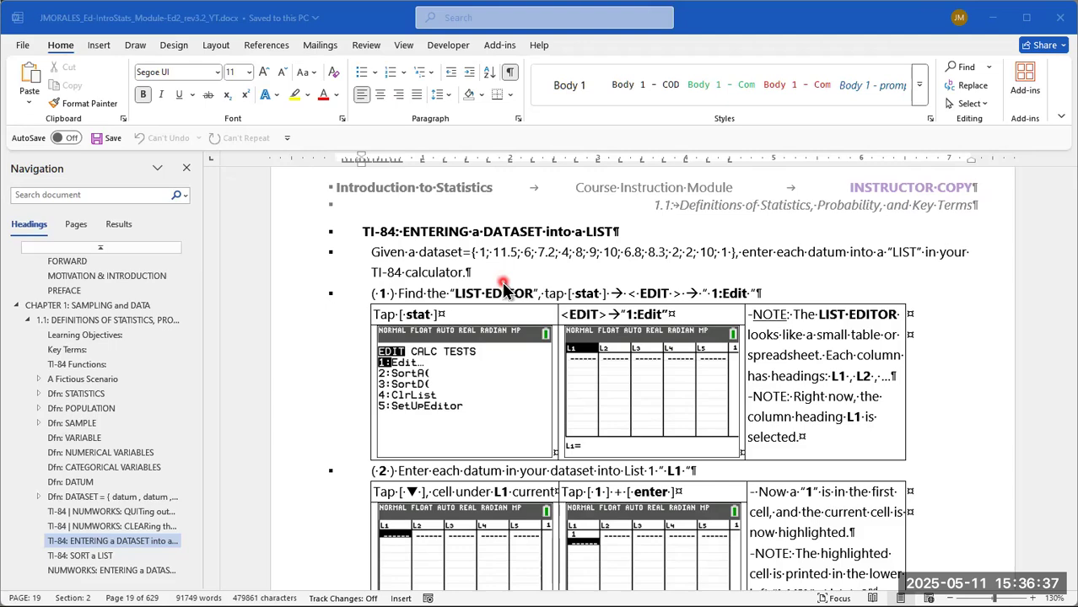
Review the module's TI-84 sections on entering a dataset into a list and sorting a list
{"action": "scroll", "coordinate": [504, 287], "scroll_direction": "down", "scroll_amount": 10}
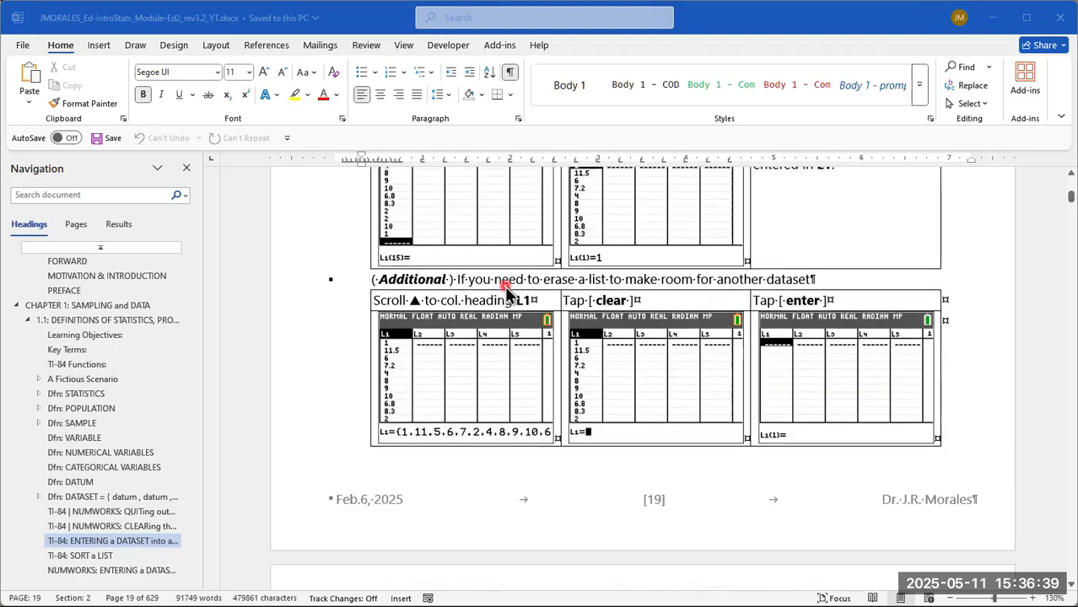
{"action": "scroll", "coordinate": [504, 285], "scroll_direction": "down", "scroll_amount": 5}
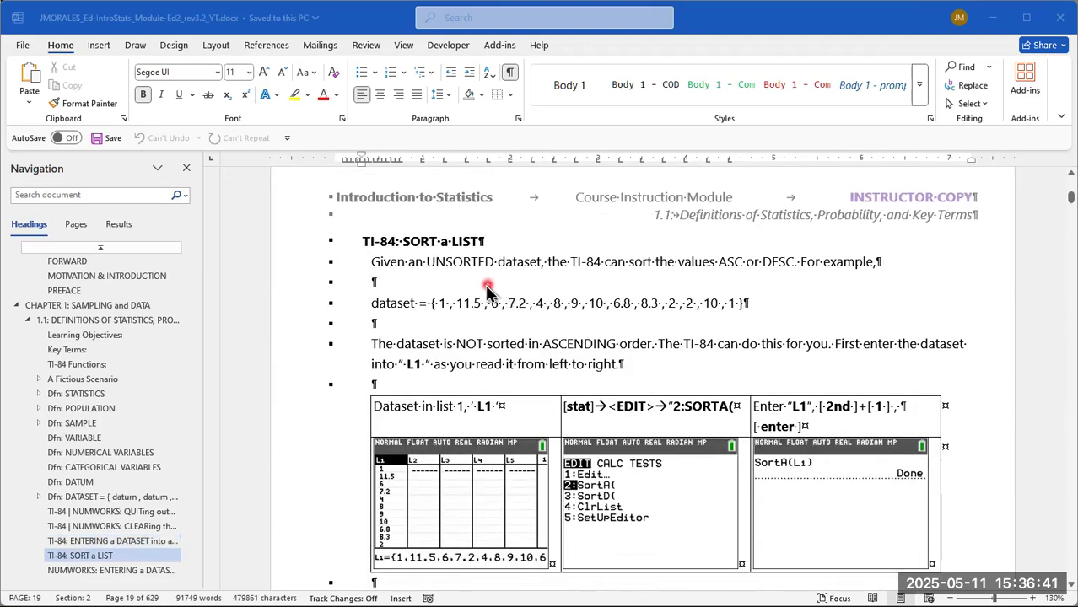
{"action": "scroll", "coordinate": [468, 266], "scroll_direction": "down", "scroll_amount": 1}
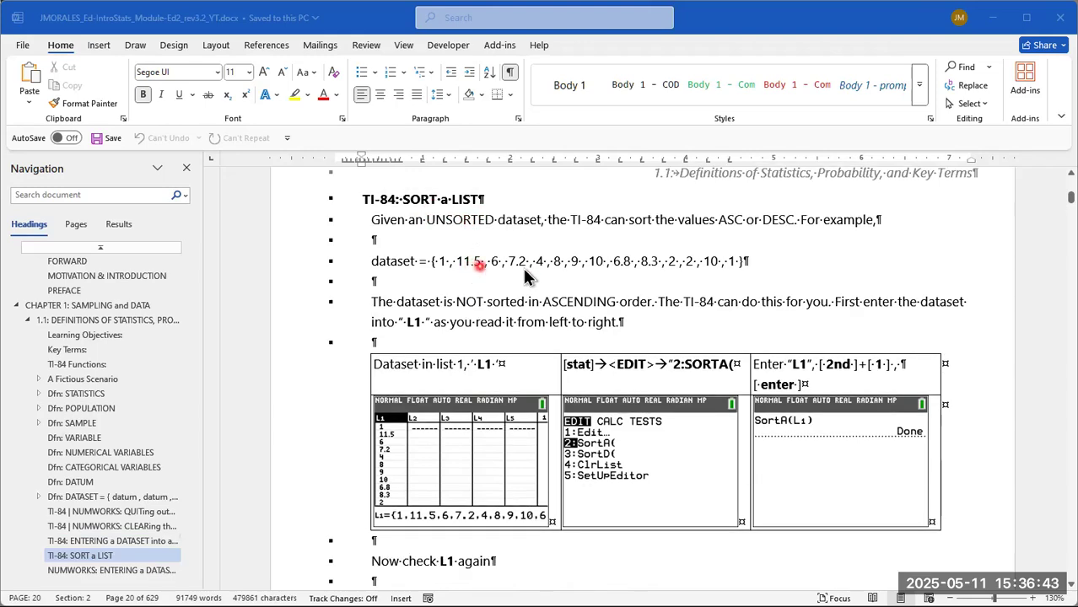
{"action": "scroll", "coordinate": [679, 278], "scroll_direction": "up", "scroll_amount": 5}
{"action": "scroll", "coordinate": [685, 281], "scroll_direction": "up", "scroll_amount": 15}
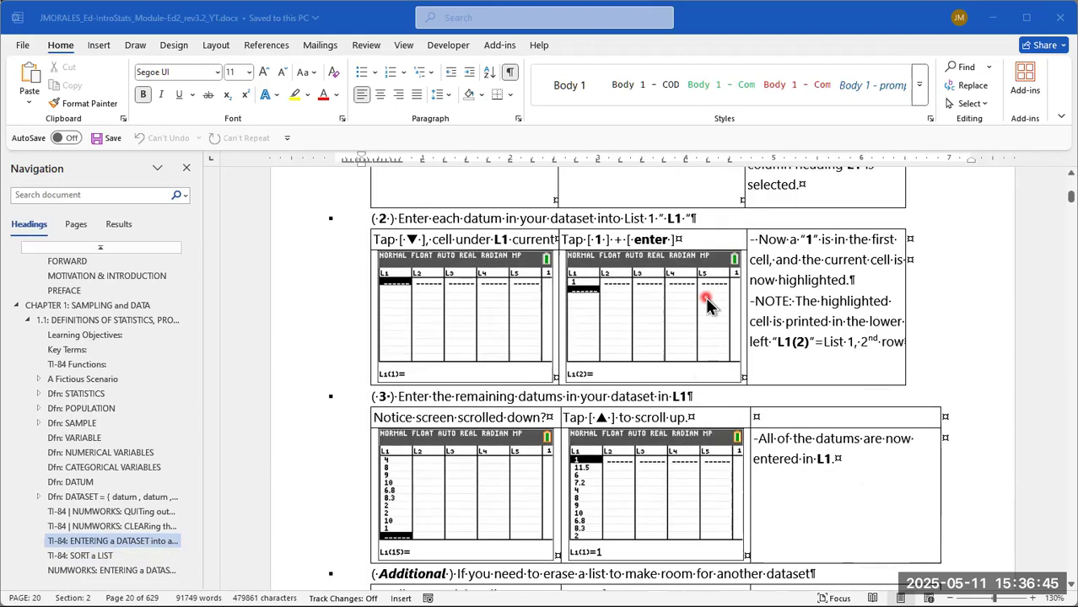
{"action": "scroll", "coordinate": [707, 305], "scroll_direction": "down", "scroll_amount": 1}
{"action": "scroll", "coordinate": [706, 306], "scroll_direction": "up", "scroll_amount": 1}
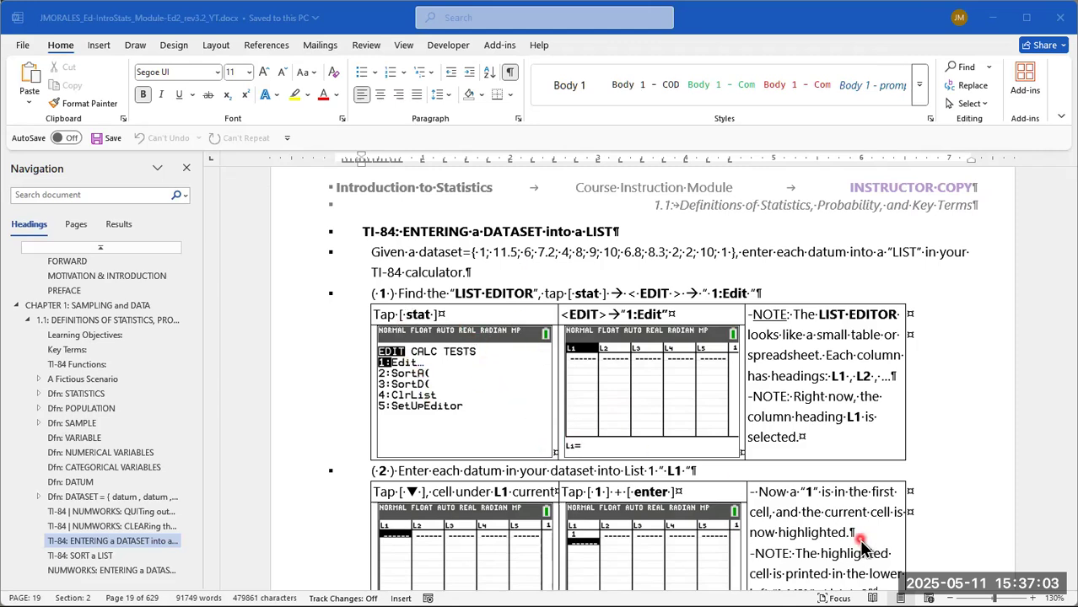
Switch to the CEmu calculator, quit to its home screen and open the stat list editor
{"action": "key", "text": "alt+Tab"}
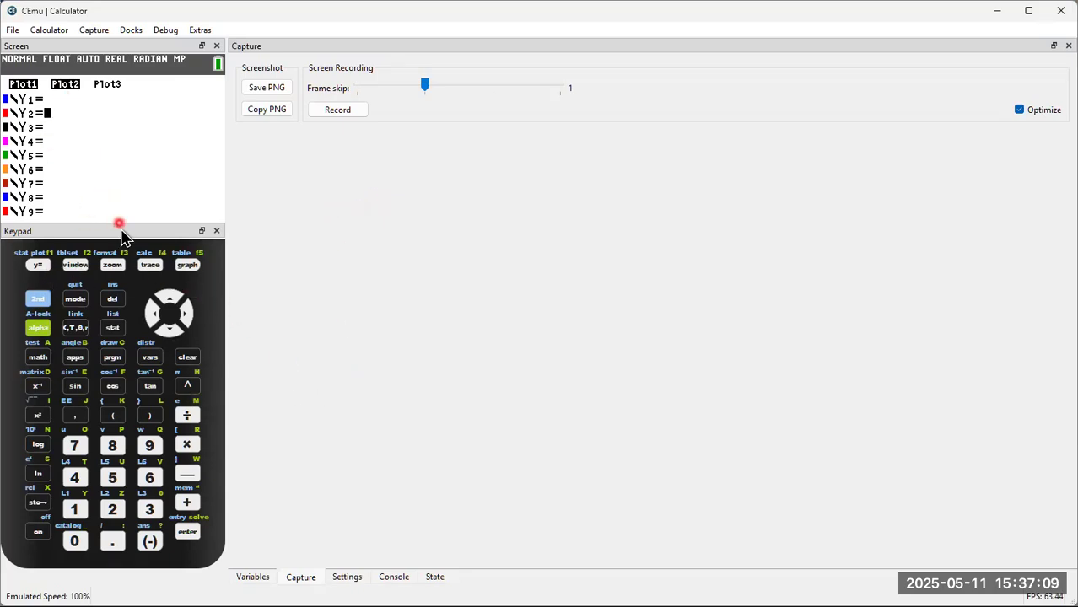
{"action": "left_click", "coordinate": [39, 300]}
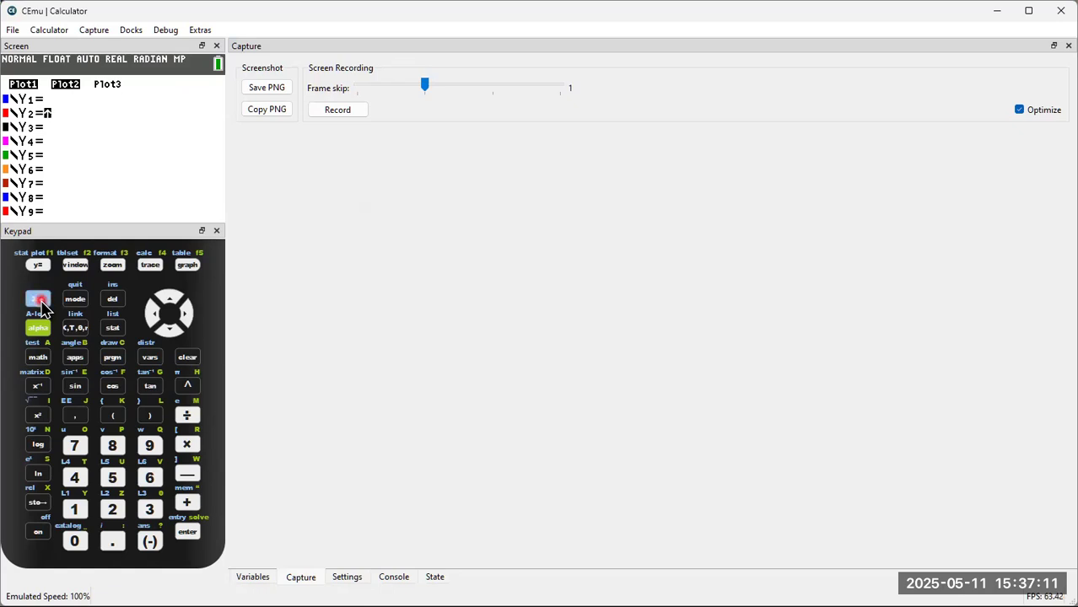
{"action": "left_click", "coordinate": [75, 300]}
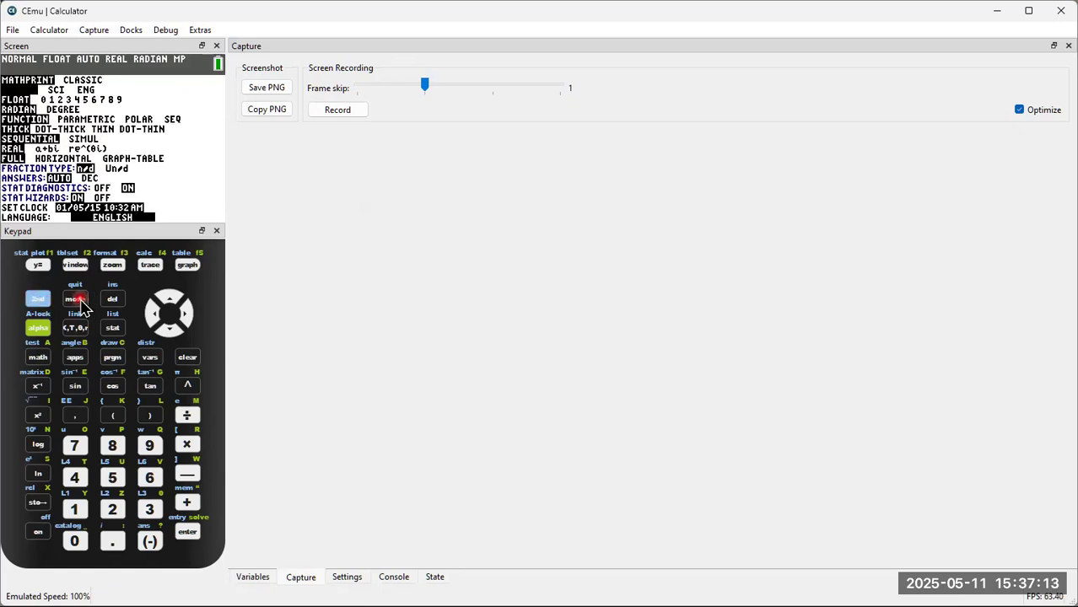
{"action": "left_click", "coordinate": [43, 300]}
{"action": "left_click", "coordinate": [75, 300]}
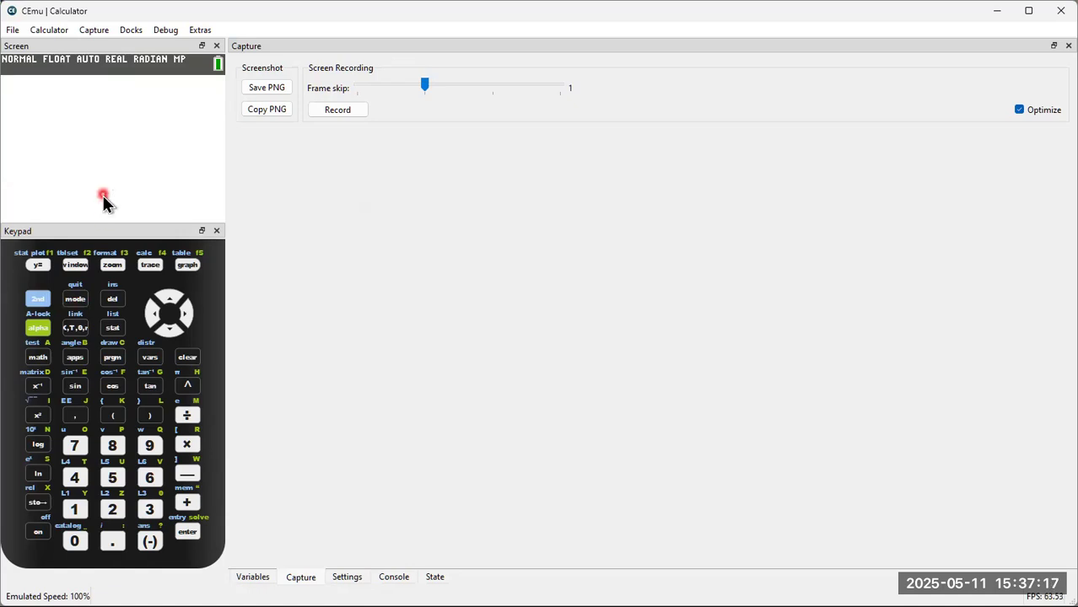
{"action": "left_click", "coordinate": [113, 328]}
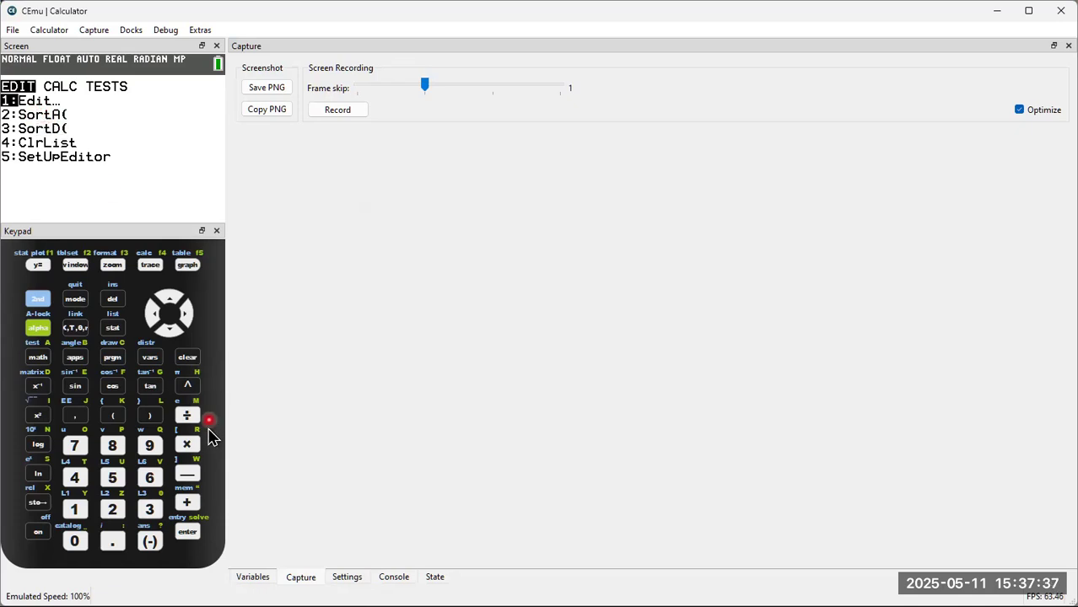
{"action": "left_click", "coordinate": [187, 532]}
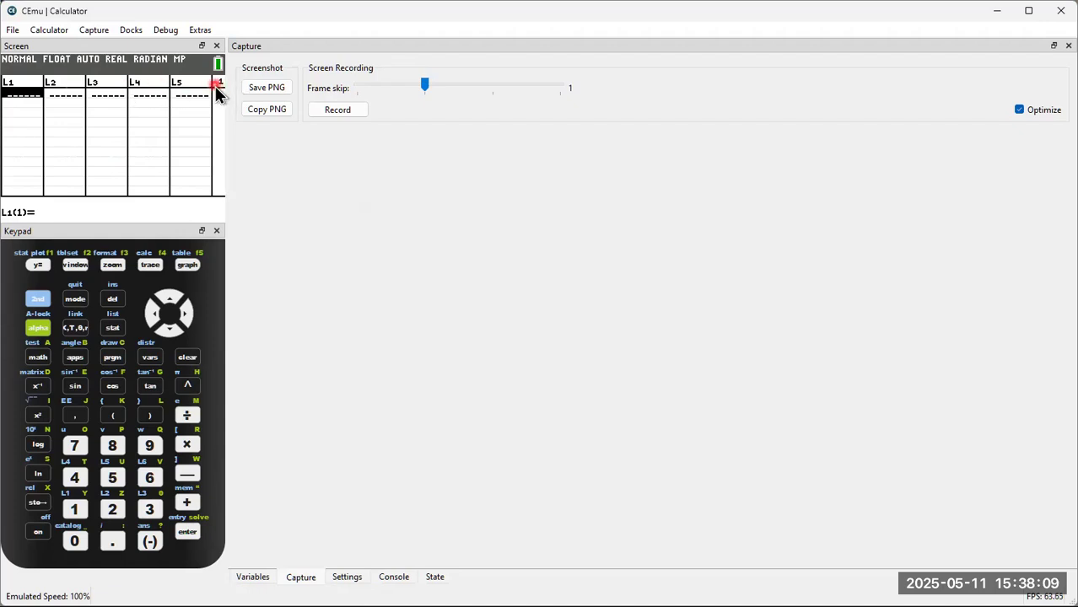
Look across the list editor's columns from L1 to L6 and return to L1
{"action": "left_click", "coordinate": [188, 317]}
{"action": "left_click", "coordinate": [187, 317]}
{"action": "left_click", "coordinate": [187, 317]}
{"action": "left_click", "coordinate": [187, 317]}
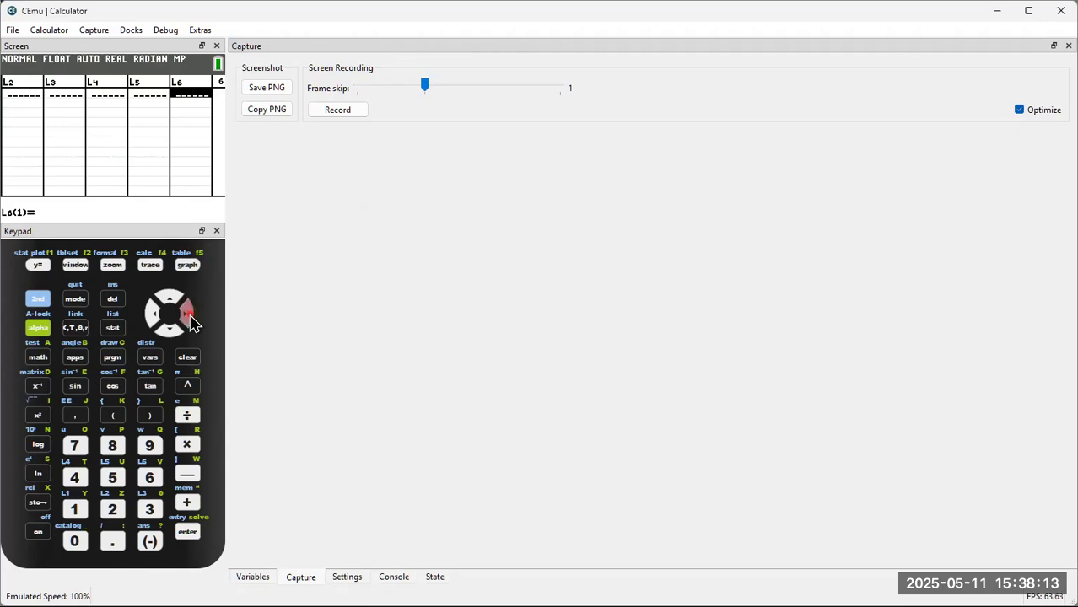
{"action": "left_click", "coordinate": [154, 315]}
{"action": "left_click", "coordinate": [154, 315]}
{"action": "left_click", "coordinate": [155, 315]}
{"action": "left_click", "coordinate": [154, 316]}
{"action": "left_click", "coordinate": [155, 315]}
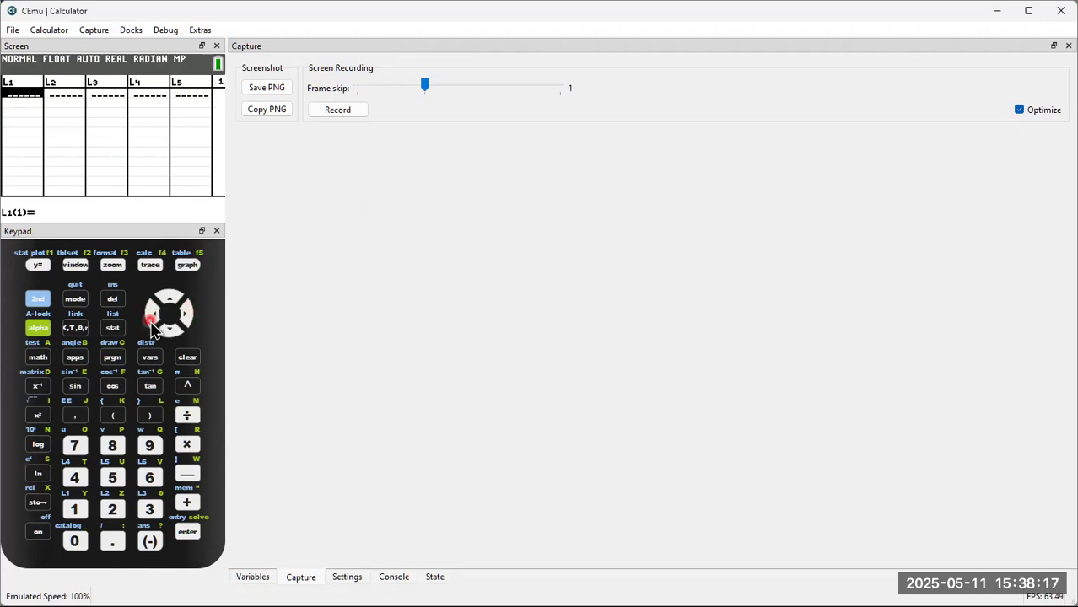
Select the L1 column heading, return to the first cell below it and enter 1 there
{"action": "left_click", "coordinate": [169, 298]}
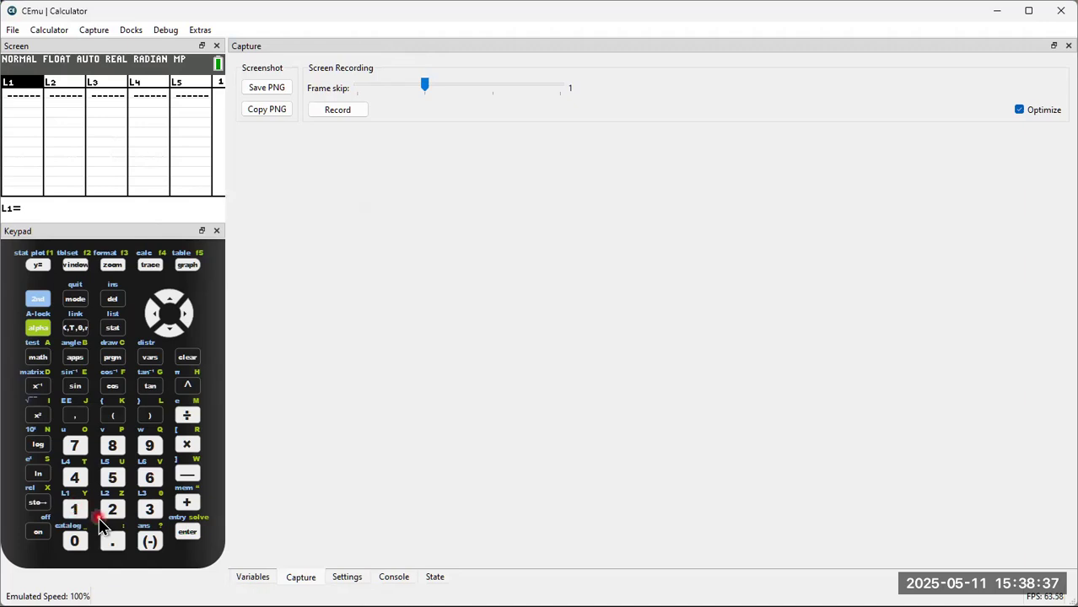
{"action": "left_click", "coordinate": [37, 300]}
{"action": "left_click", "coordinate": [169, 328]}
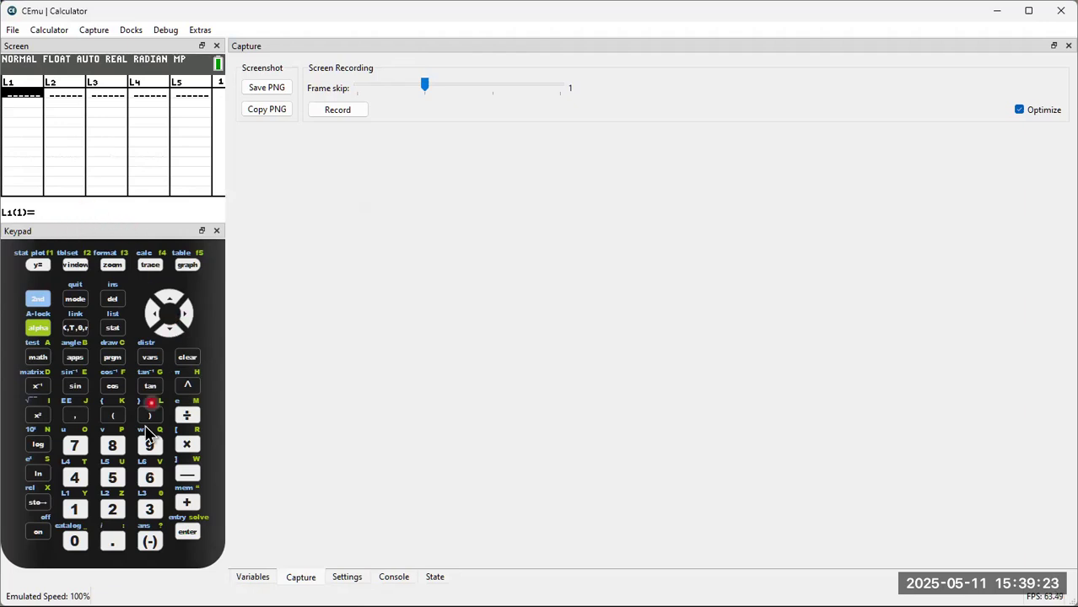
{"action": "left_click", "coordinate": [76, 510]}
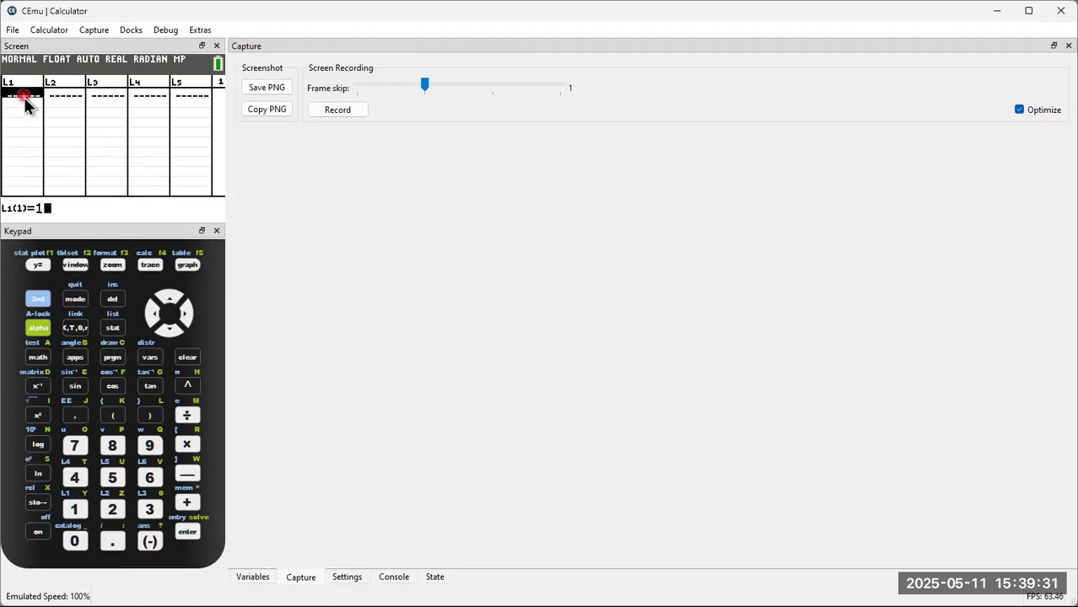
{"action": "left_click", "coordinate": [188, 532]}
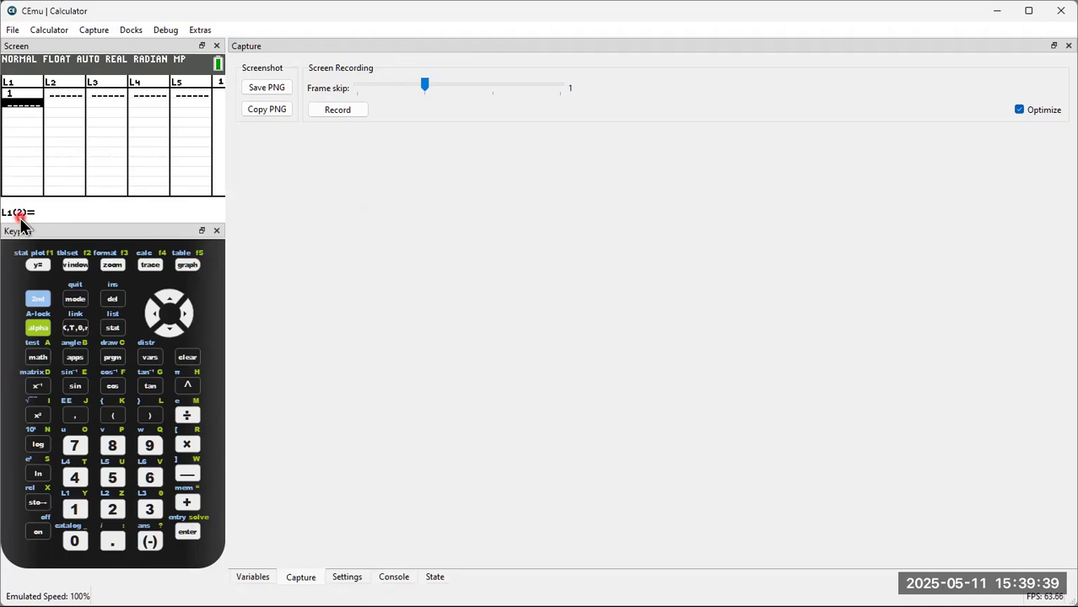
Enter 11.5 as the second value in list L1
{"action": "left_click", "coordinate": [75, 512]}
{"action": "left_click", "coordinate": [112, 540]}
{"action": "left_click", "coordinate": [112, 484]}
{"action": "left_click", "coordinate": [150, 314]}
{"action": "left_click", "coordinate": [151, 314]}
{"action": "left_click", "coordinate": [75, 510]}
{"action": "left_click", "coordinate": [108, 530]}
{"action": "left_click", "coordinate": [112, 477]}
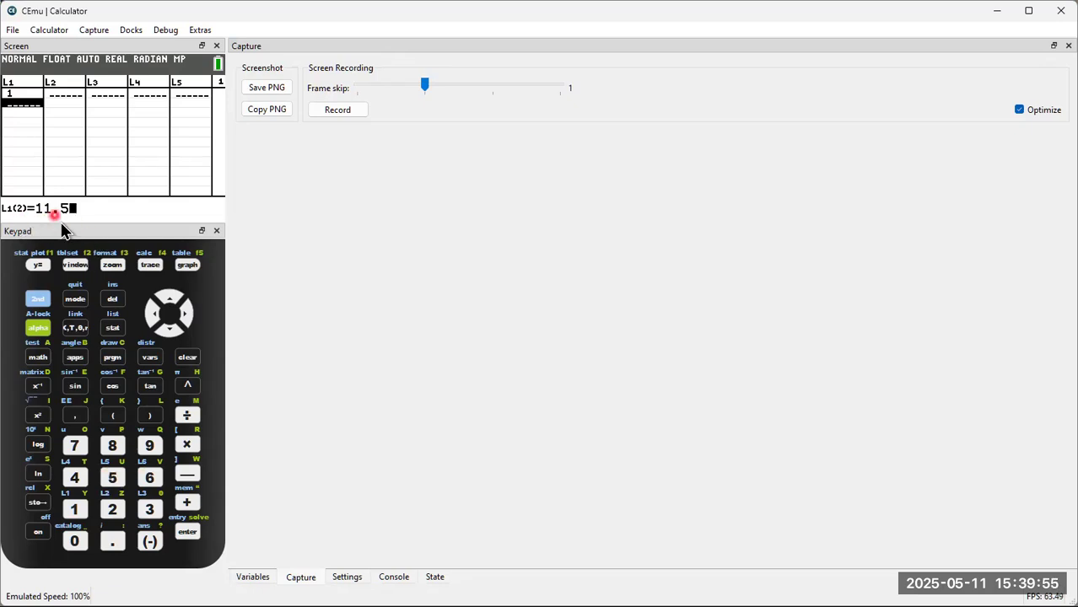
{"action": "left_click", "coordinate": [188, 537]}
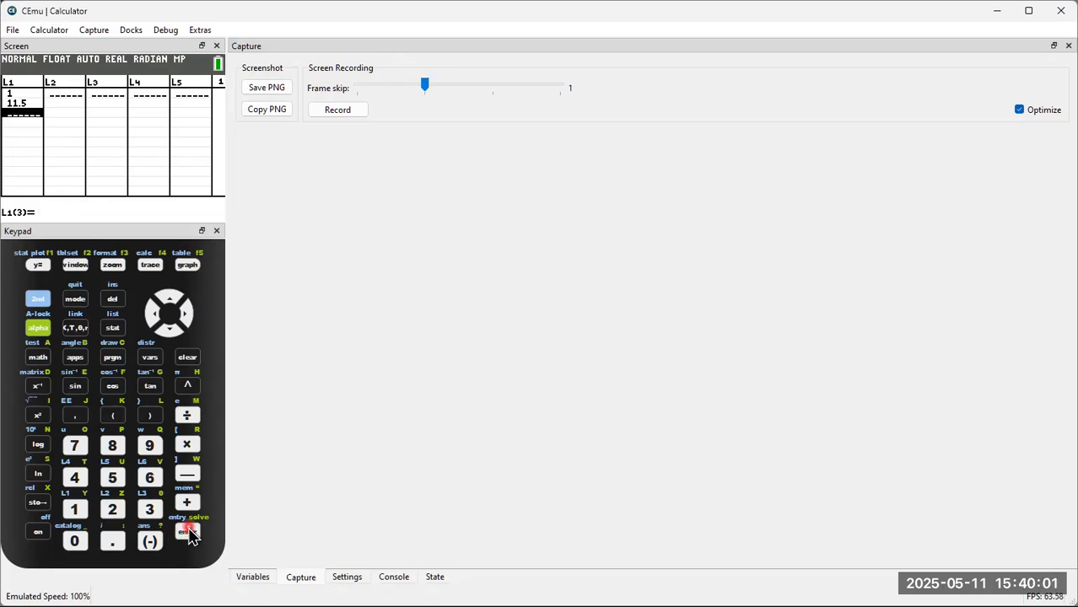
Enter 6, 7.2, 4, 8, 9 and 10 as the third to eighth values in list L1
{"action": "type", "text": "6"}
{"action": "left_click", "coordinate": [188, 532]}
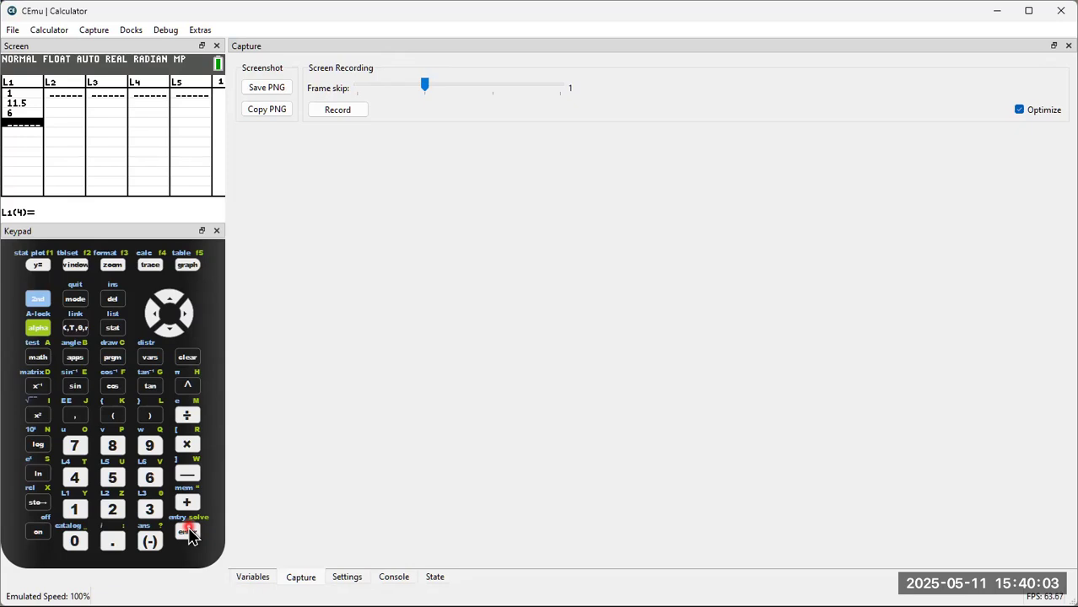
{"action": "type", "text": "7.2"}
{"action": "left_click", "coordinate": [188, 532]}
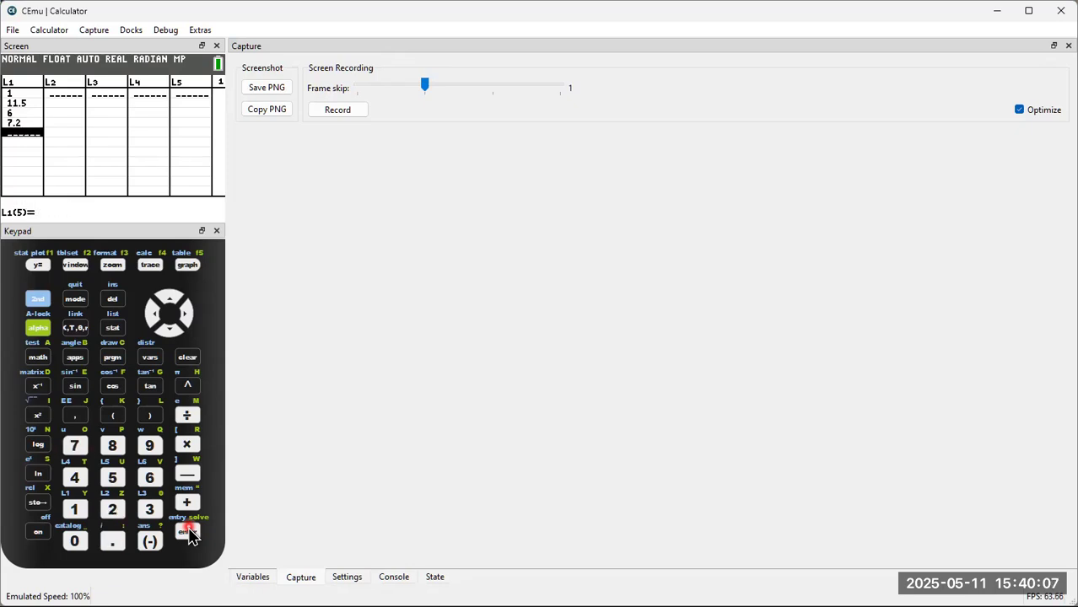
{"action": "type", "text": "4"}
{"action": "left_click", "coordinate": [188, 532]}
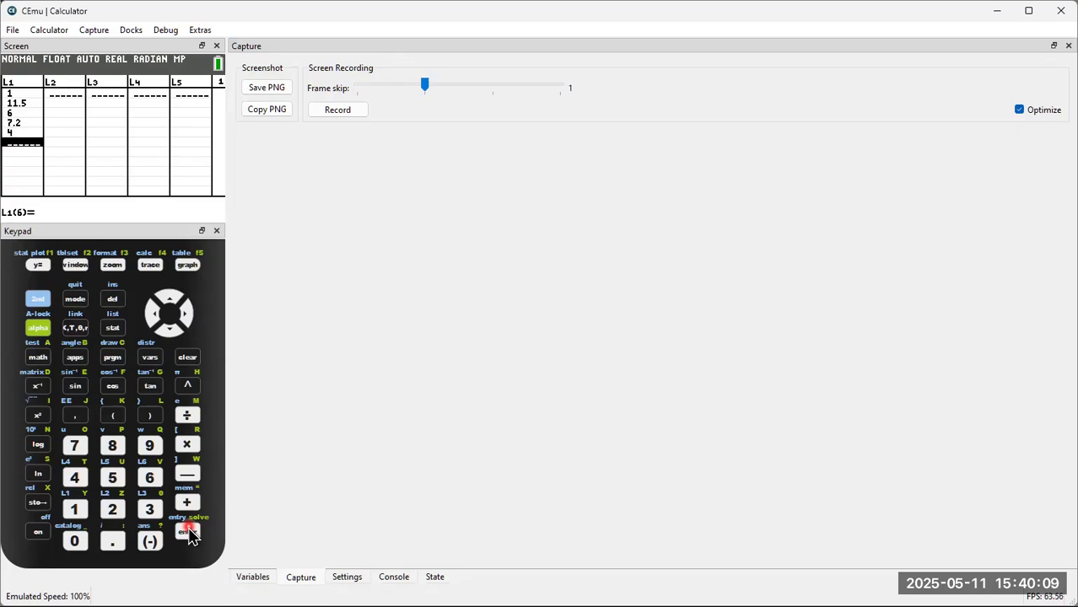
{"action": "type", "text": "8"}
{"action": "left_click", "coordinate": [188, 532]}
{"action": "type", "text": "9"}
{"action": "left_click", "coordinate": [188, 532]}
{"action": "type", "text": "10"}
{"action": "left_click", "coordinate": [188, 532]}
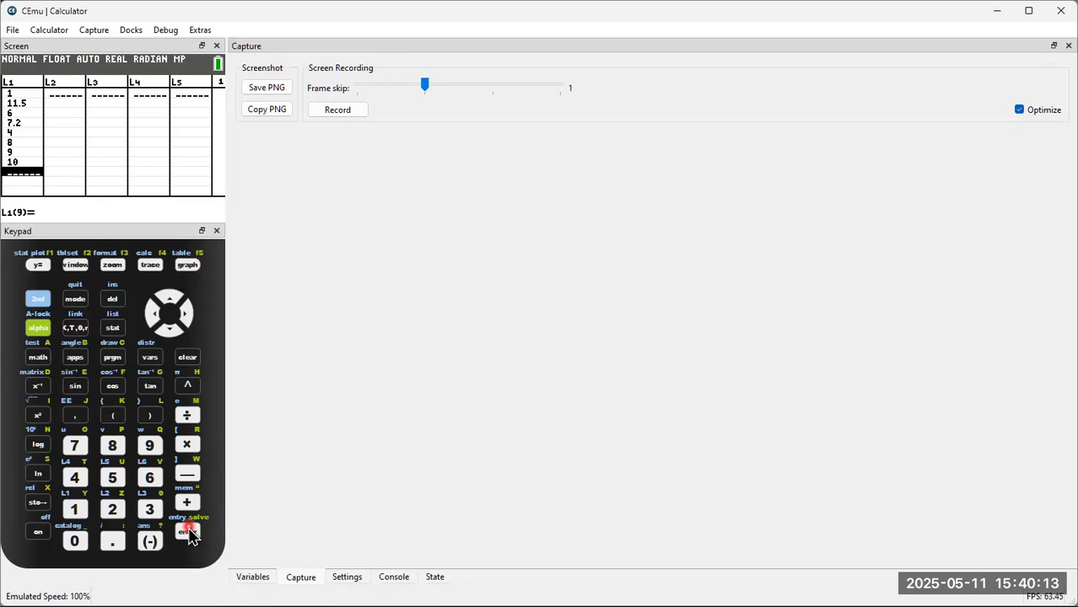
Enter 6.8, 8.3, 2, 2, 10 and 1 as the ninth to fourteenth values in list L1
{"action": "type", "text": "6.8"}
{"action": "left_click", "coordinate": [188, 532]}
{"action": "type", "text": "8.3"}
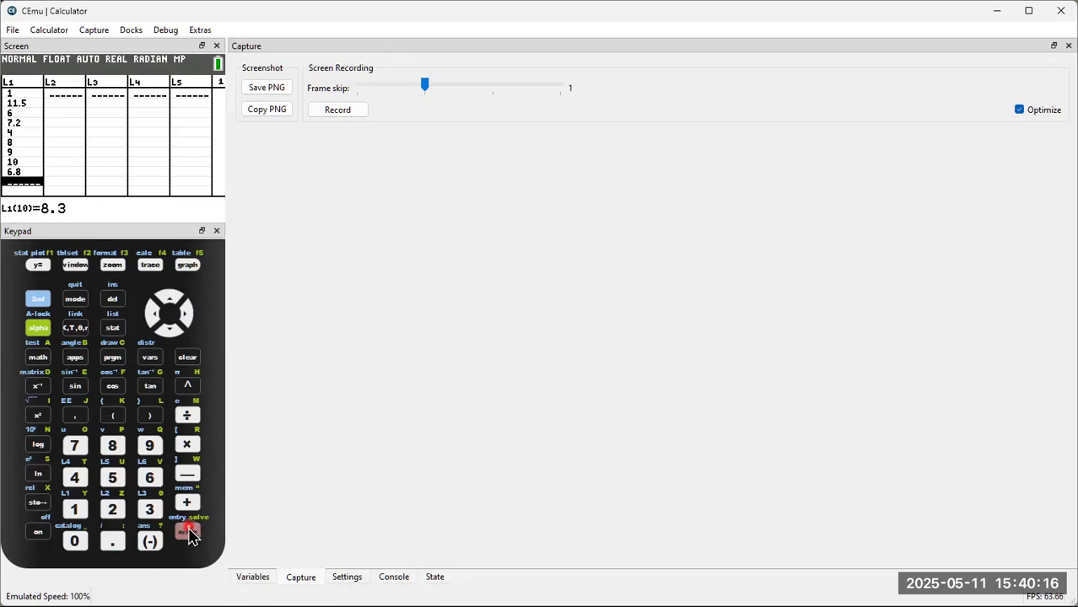
{"action": "left_click", "coordinate": [188, 532]}
{"action": "type", "text": "2"}
{"action": "left_click", "coordinate": [188, 532]}
{"action": "type", "text": "2"}
{"action": "left_click", "coordinate": [188, 532]}
{"action": "type", "text": "10"}
{"action": "left_click", "coordinate": [188, 532]}
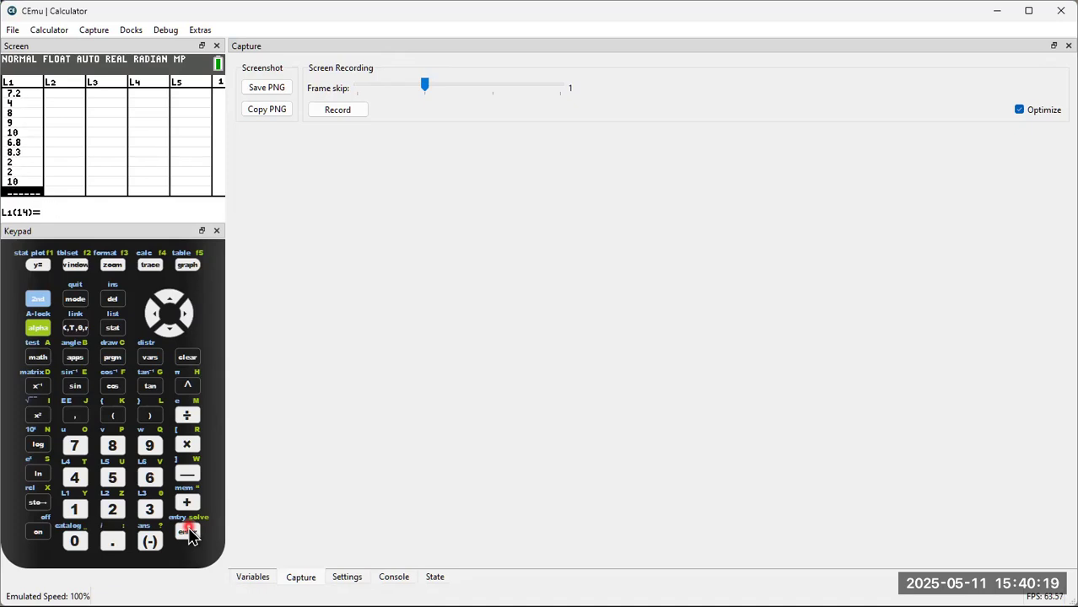
{"action": "type", "text": "1"}
{"action": "left_click", "coordinate": [188, 532]}
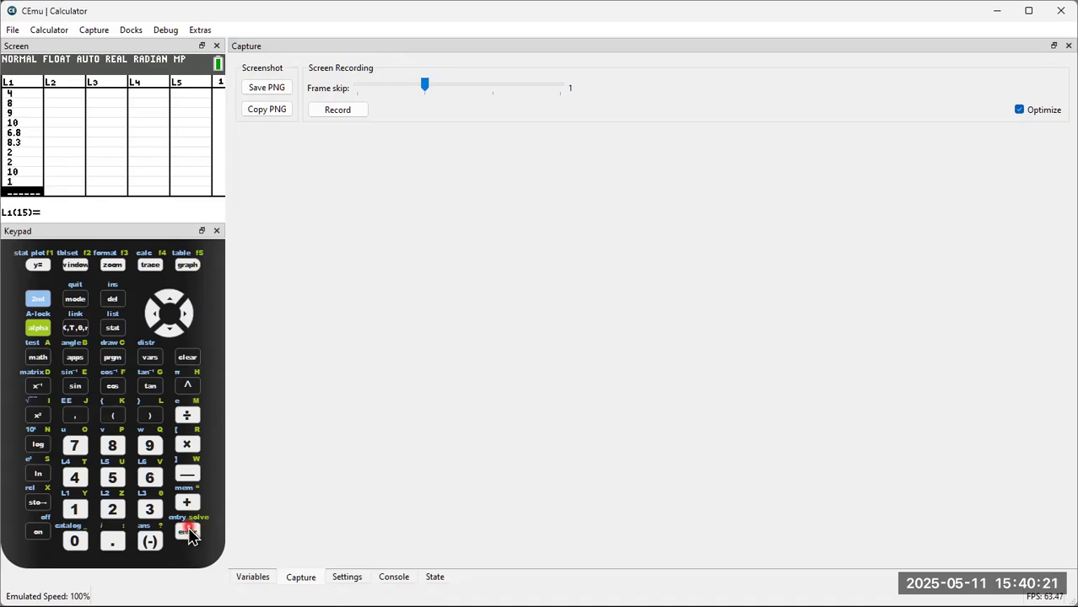
Check the entries in L1 from the last value back up to the first
{"action": "left_click", "coordinate": [170, 301]}
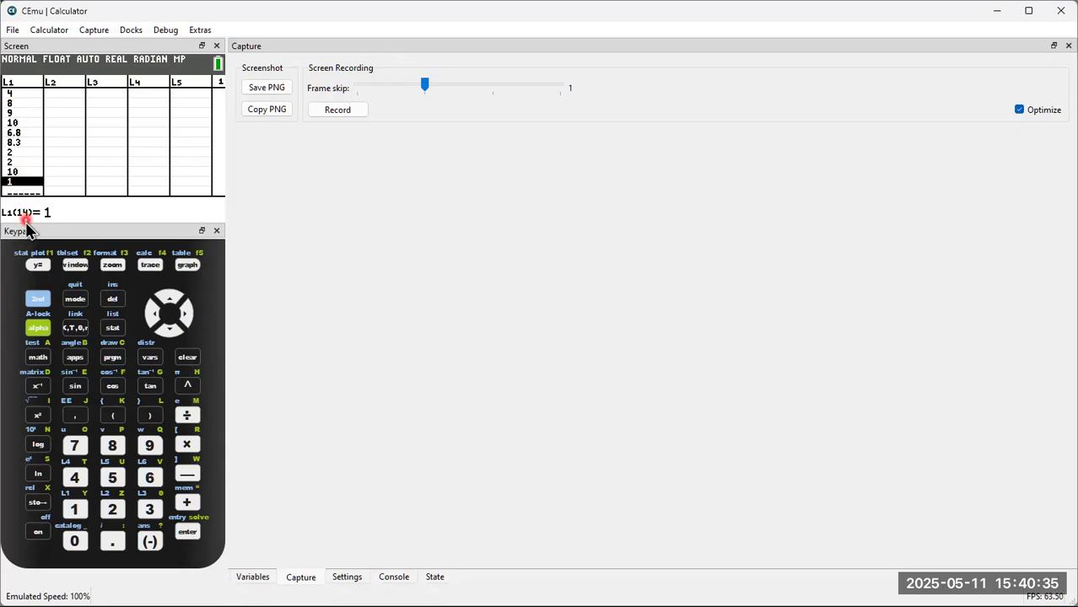
{"action": "left_click", "coordinate": [170, 302]}
{"action": "left_click", "coordinate": [170, 302]}
{"action": "left_click", "coordinate": [171, 302]}
{"action": "left_click", "coordinate": [170, 301]}
{"action": "left_click", "coordinate": [170, 302]}
{"action": "left_click", "coordinate": [170, 302]}
{"action": "left_click", "coordinate": [170, 302]}
{"action": "left_click", "coordinate": [170, 302]}
{"action": "left_click", "coordinate": [170, 302]}
{"action": "left_click", "coordinate": [170, 302]}
{"action": "left_click", "coordinate": [170, 302]}
{"action": "left_click", "coordinate": [170, 302]}
{"action": "left_click", "coordinate": [170, 302]}
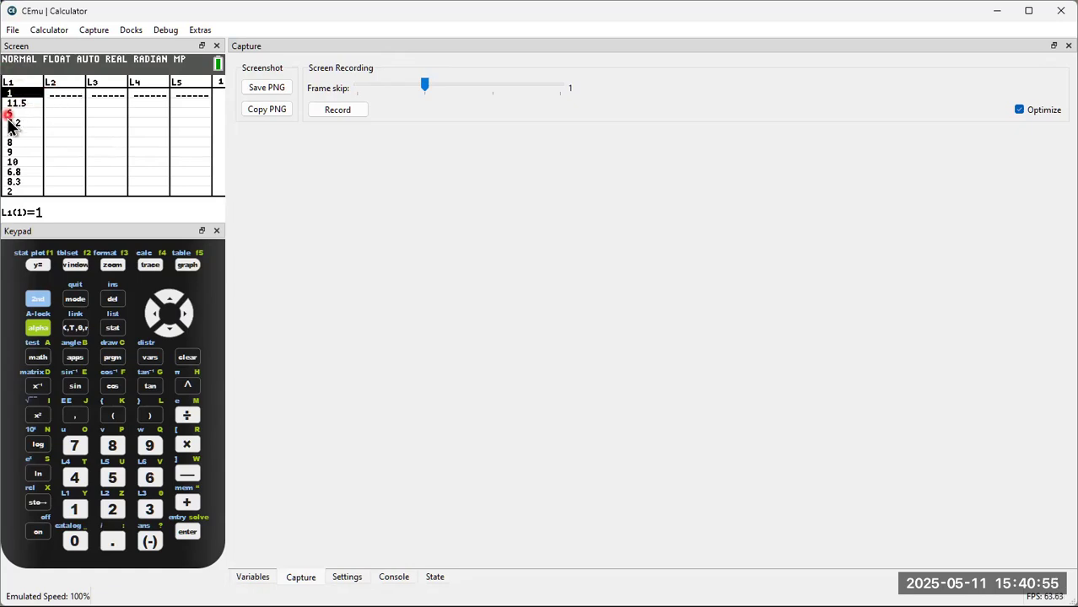
Move to list L2, compare its heading with its first cell, and select the L2 heading
{"action": "left_click", "coordinate": [185, 313]}
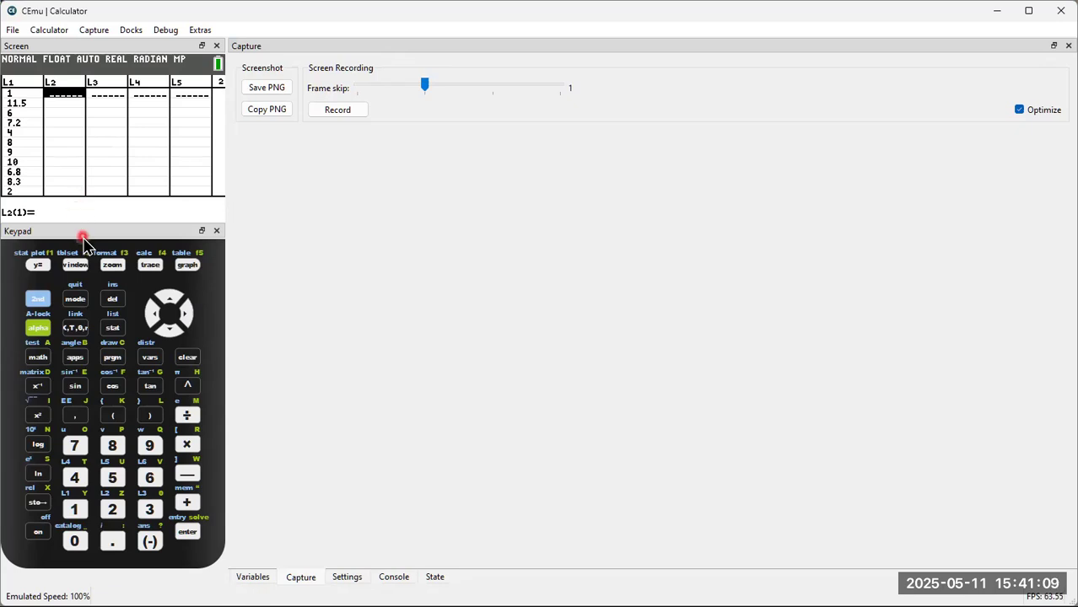
{"action": "left_click", "coordinate": [170, 300]}
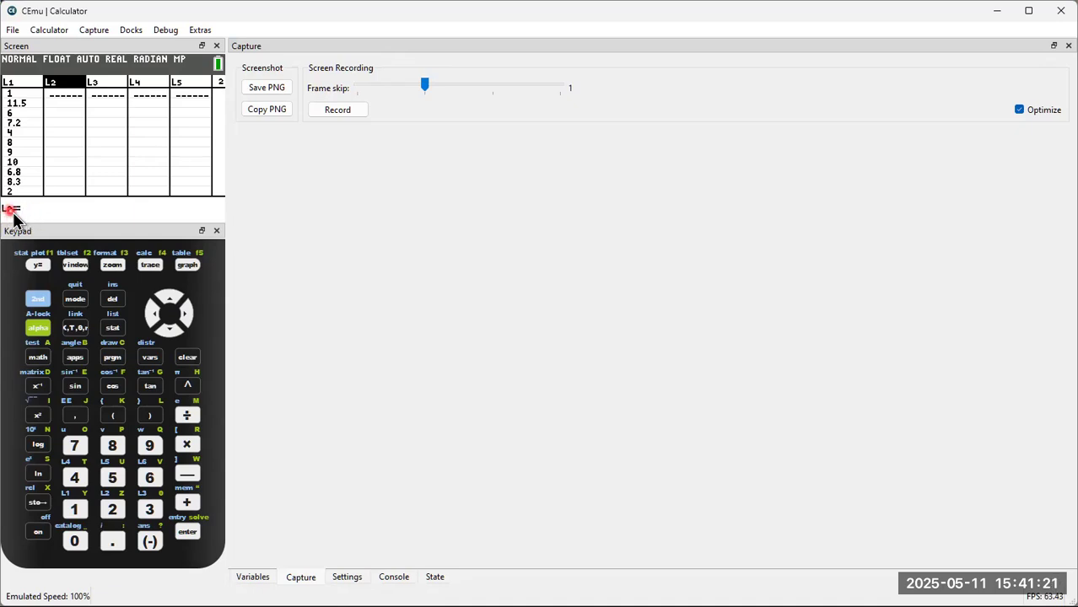
{"action": "left_click", "coordinate": [169, 328]}
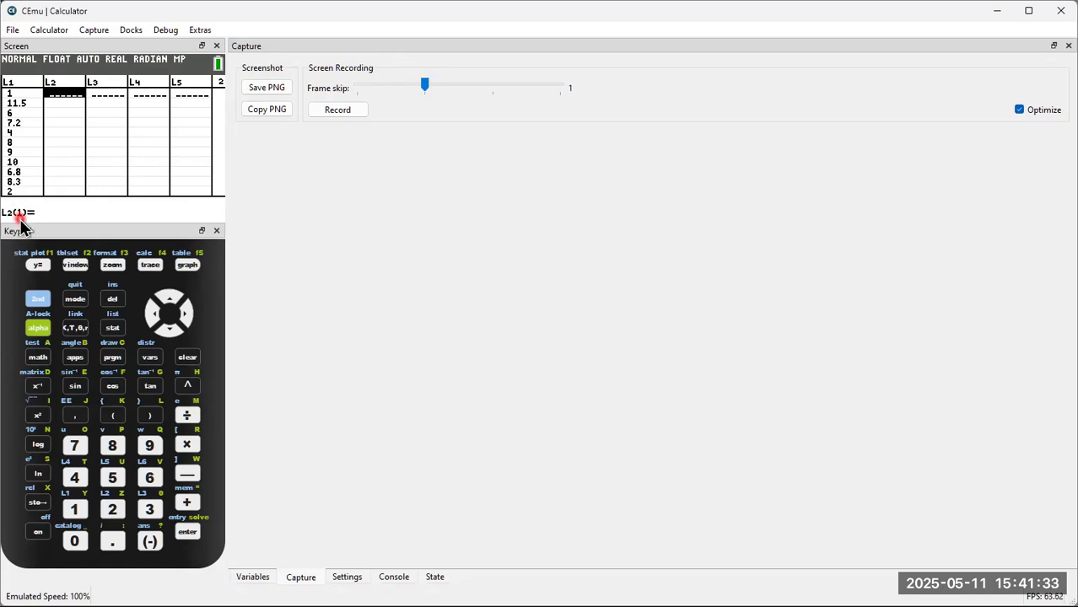
{"action": "left_click", "coordinate": [168, 297]}
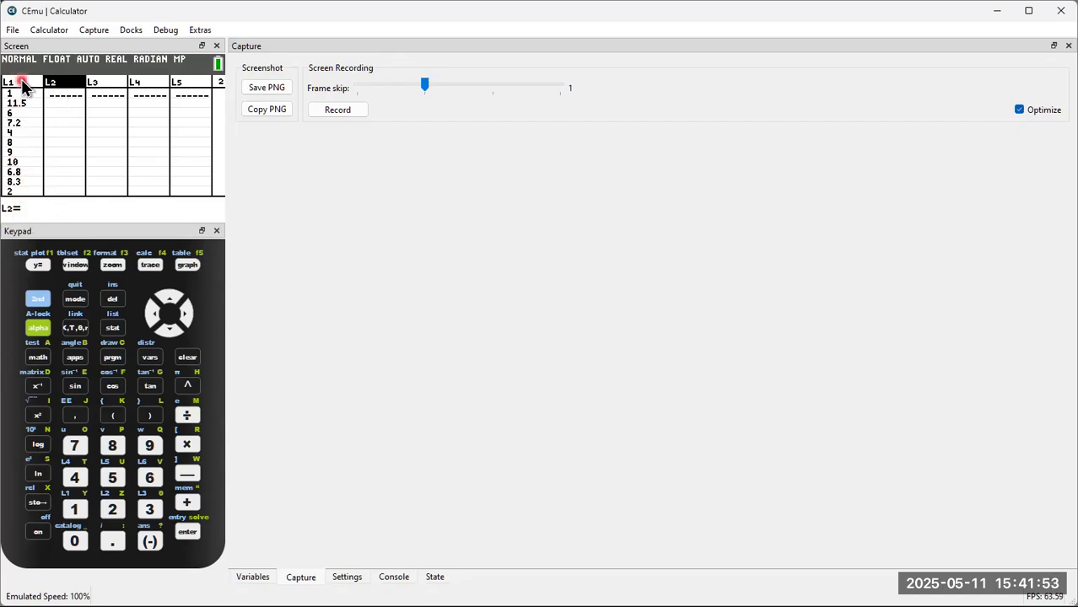
Try to define L2 using the alphabetic letter L followed by the digit 1, then go back to that entry
{"action": "left_click", "coordinate": [37, 328]}
{"action": "left_click", "coordinate": [152, 418]}
{"action": "left_click", "coordinate": [76, 512]}
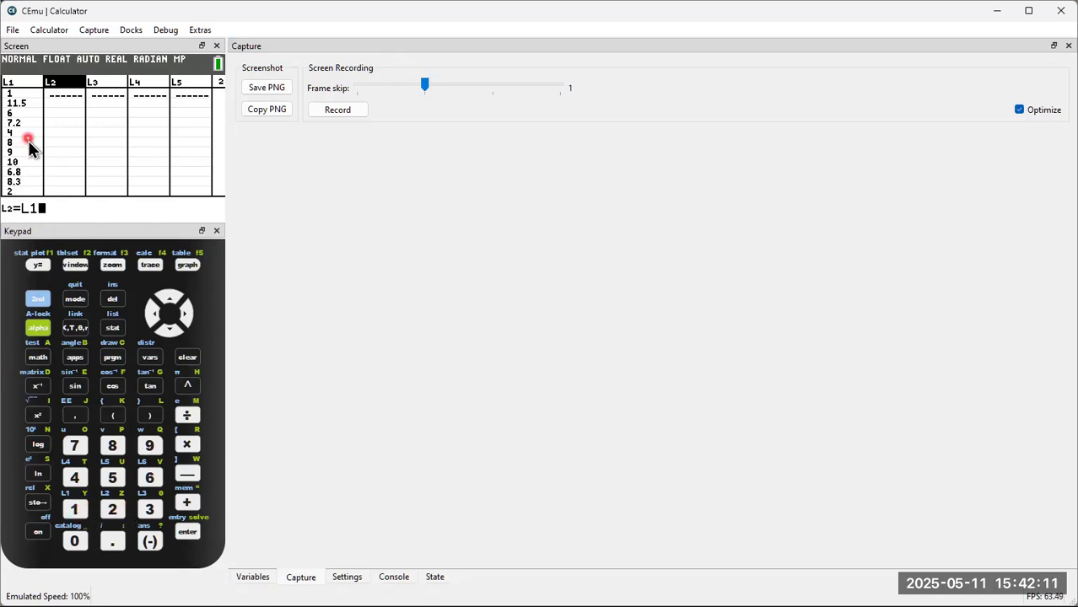
{"action": "left_click", "coordinate": [189, 533]}
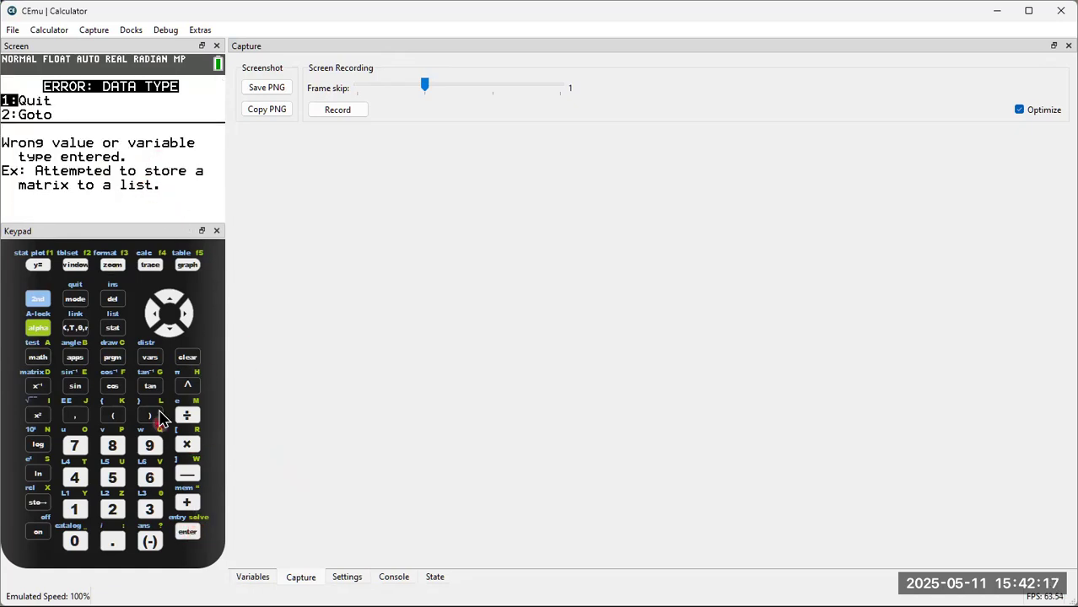
{"action": "left_click", "coordinate": [169, 331]}
{"action": "left_click", "coordinate": [187, 531]}
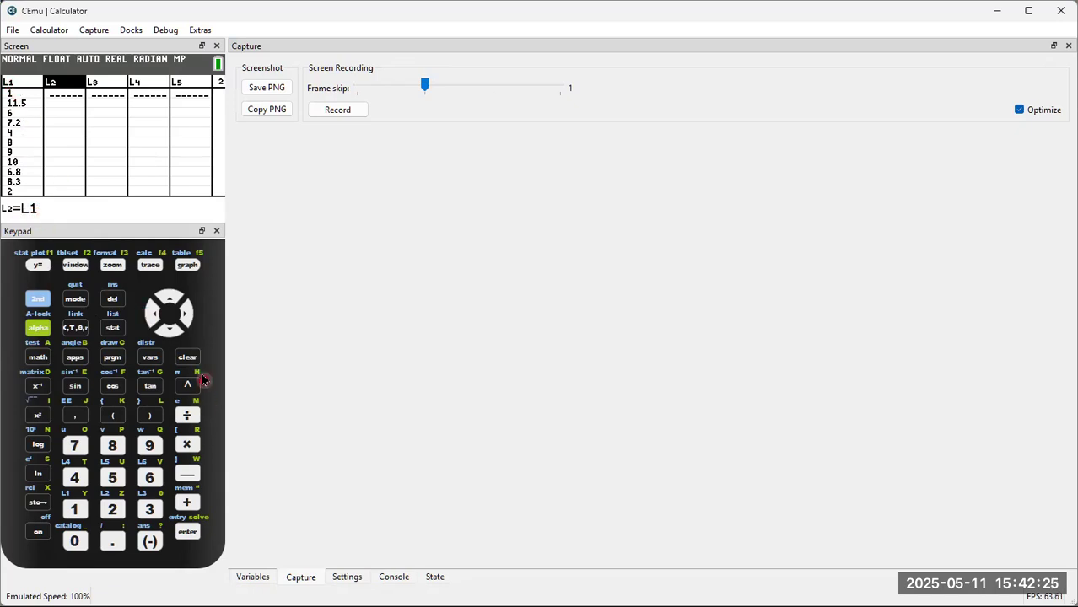
Clear the faulty L2 definition and define L2 with the built-in list name L1
{"action": "left_click", "coordinate": [189, 360]}
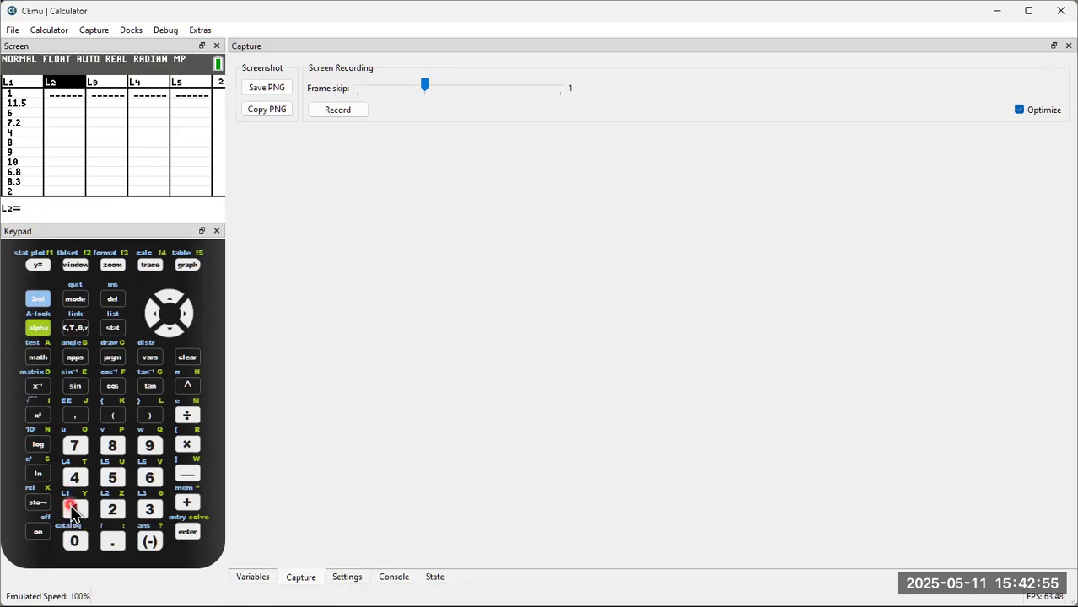
{"action": "left_click", "coordinate": [40, 300]}
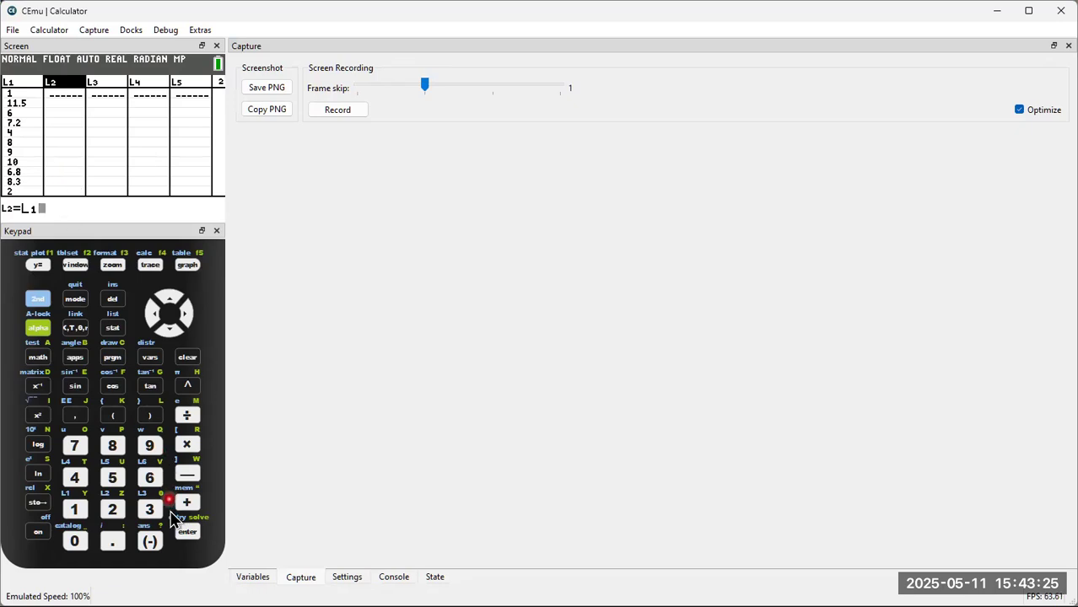
{"action": "left_click", "coordinate": [187, 532]}
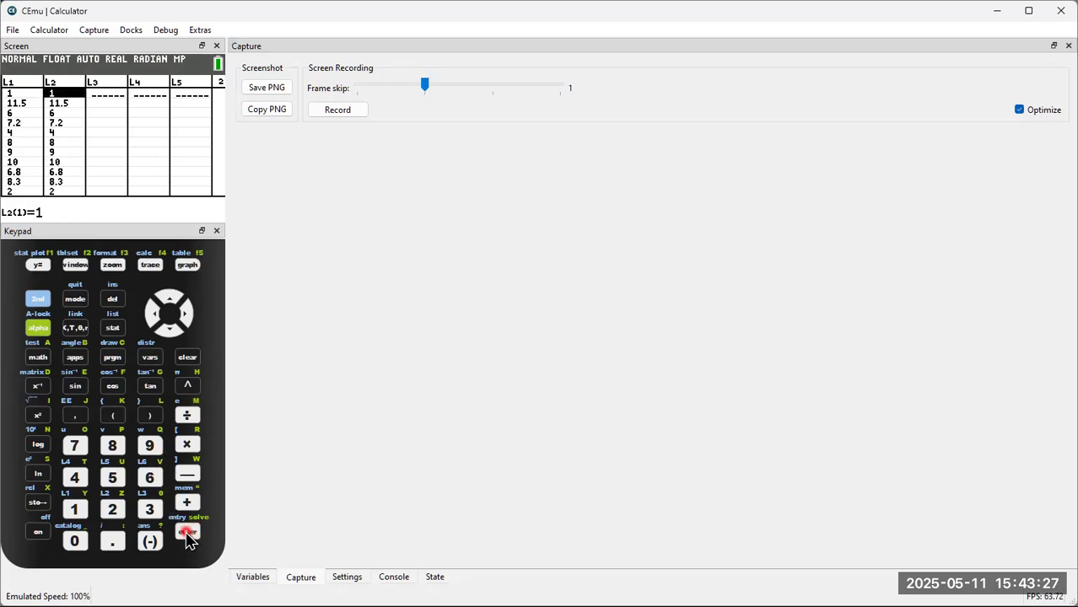
Empty list L2 from its heading and return to that heading
{"action": "left_click", "coordinate": [173, 306]}
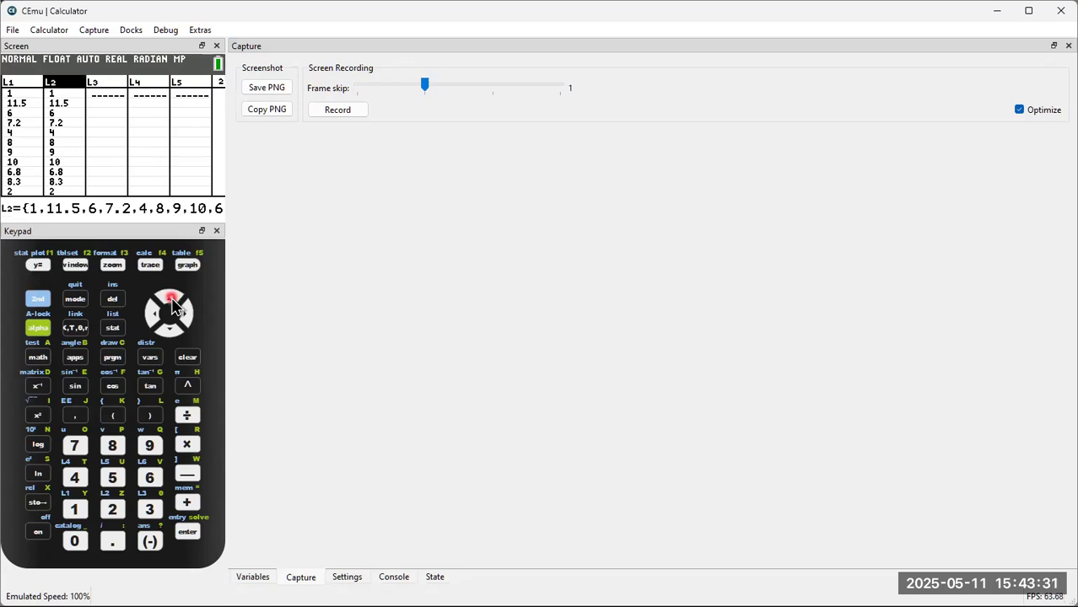
{"action": "left_click", "coordinate": [187, 358]}
{"action": "left_click", "coordinate": [187, 530]}
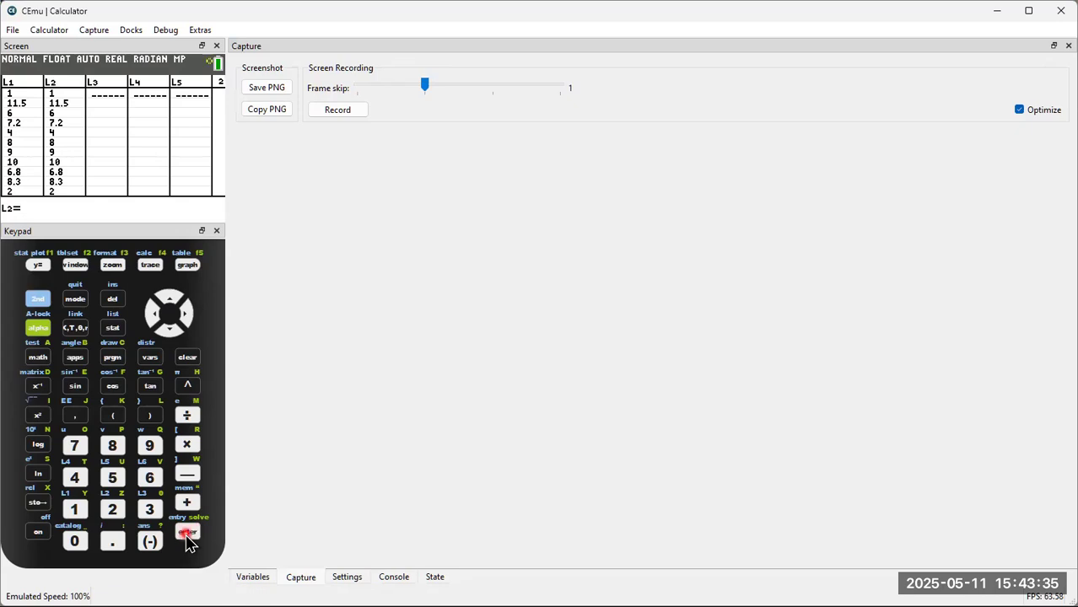
{"action": "left_click", "coordinate": [165, 298]}
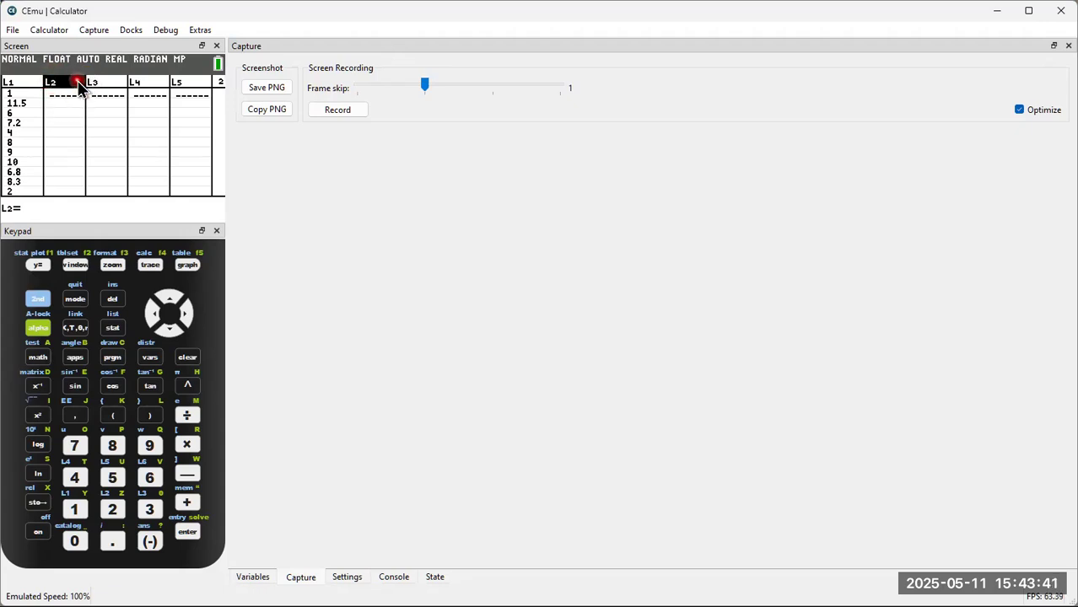
Try to enter the list name L1 into the first cell of L2, then go back to that entry
{"action": "left_click", "coordinate": [167, 333]}
{"action": "left_click", "coordinate": [37, 302]}
{"action": "left_click", "coordinate": [74, 510]}
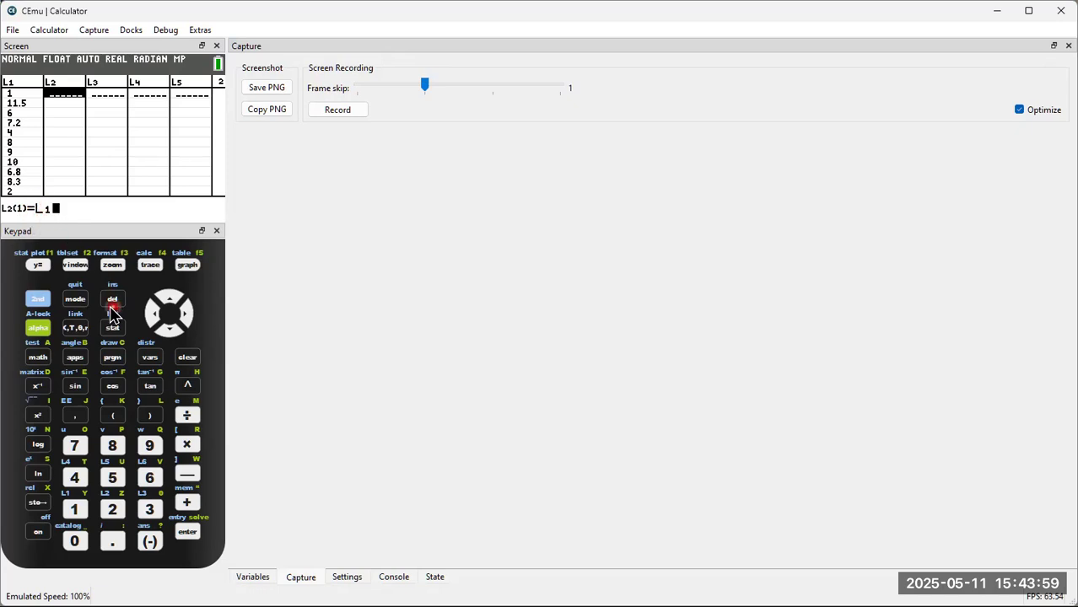
{"action": "left_click", "coordinate": [188, 532]}
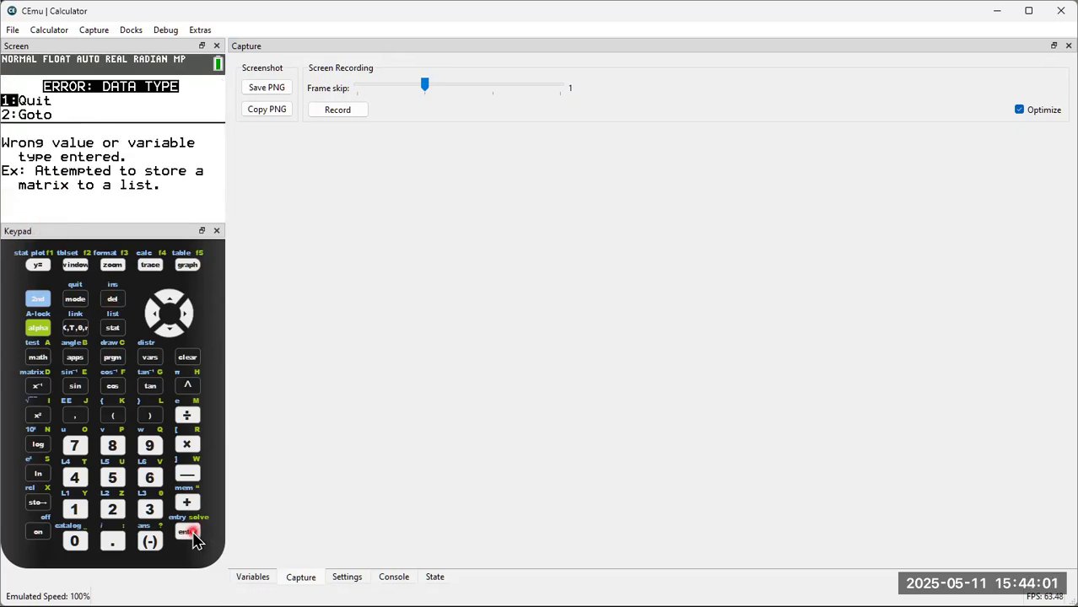
{"action": "left_click", "coordinate": [169, 328]}
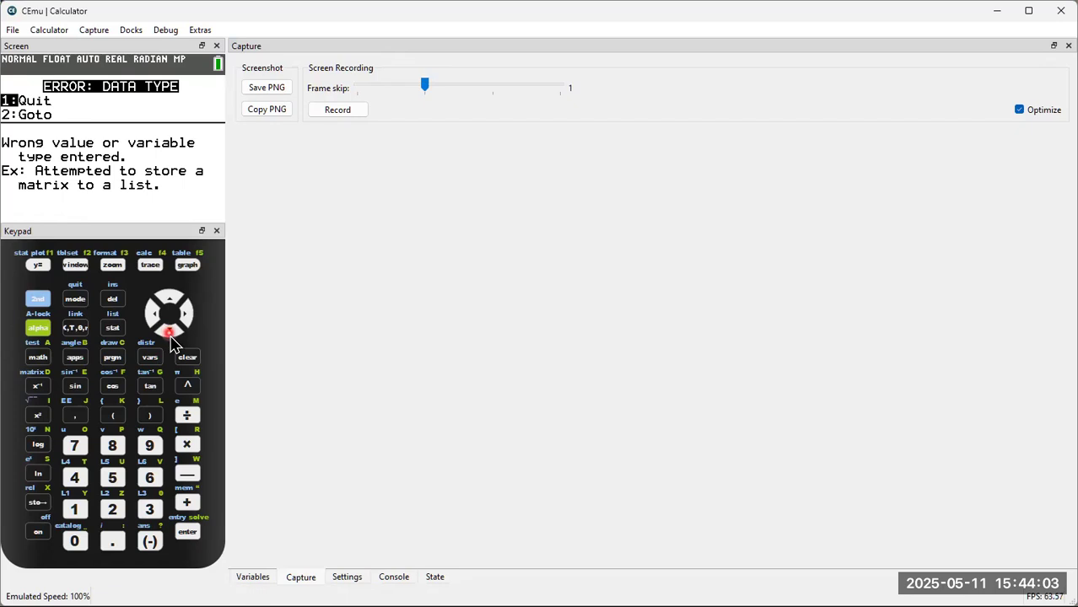
{"action": "left_click", "coordinate": [192, 533]}
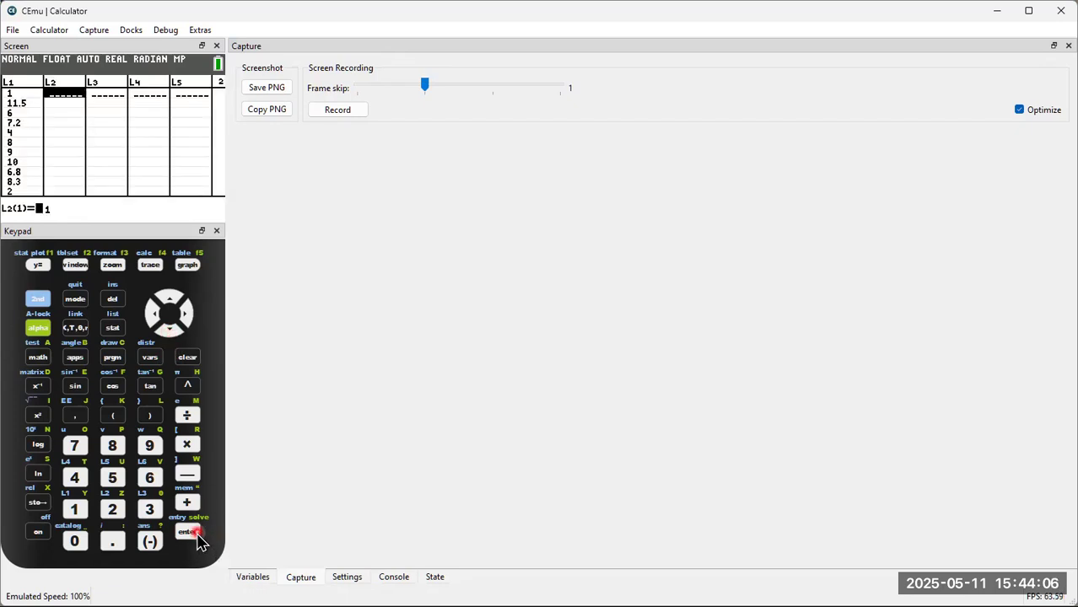
Select the L2 heading and define L2 as a copy of list L1
{"action": "left_click", "coordinate": [169, 297]}
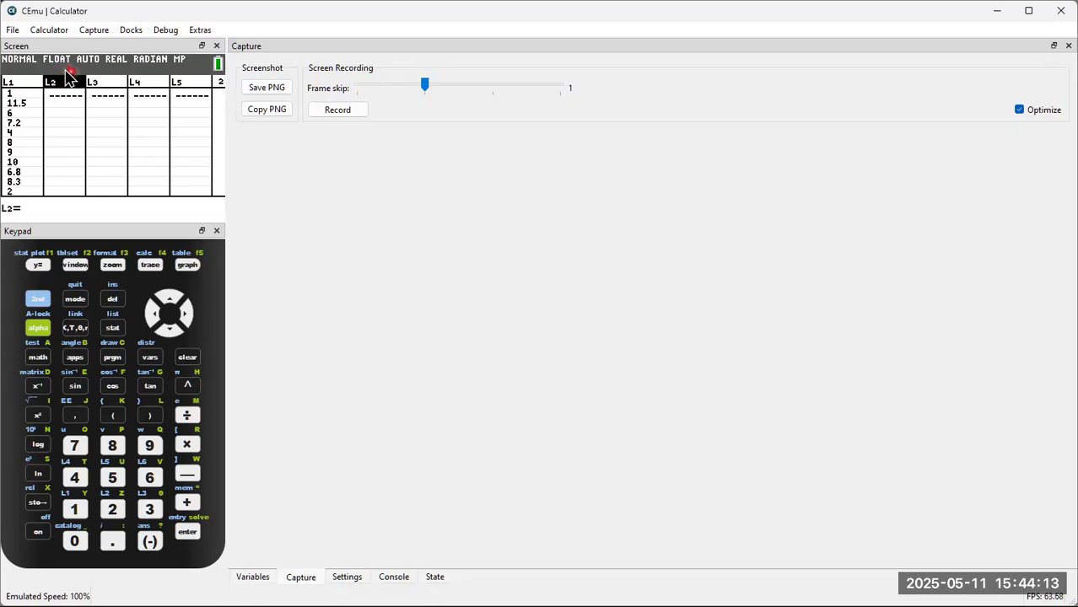
{"action": "left_click", "coordinate": [39, 300]}
{"action": "left_click", "coordinate": [85, 514]}
{"action": "left_click", "coordinate": [188, 539]}
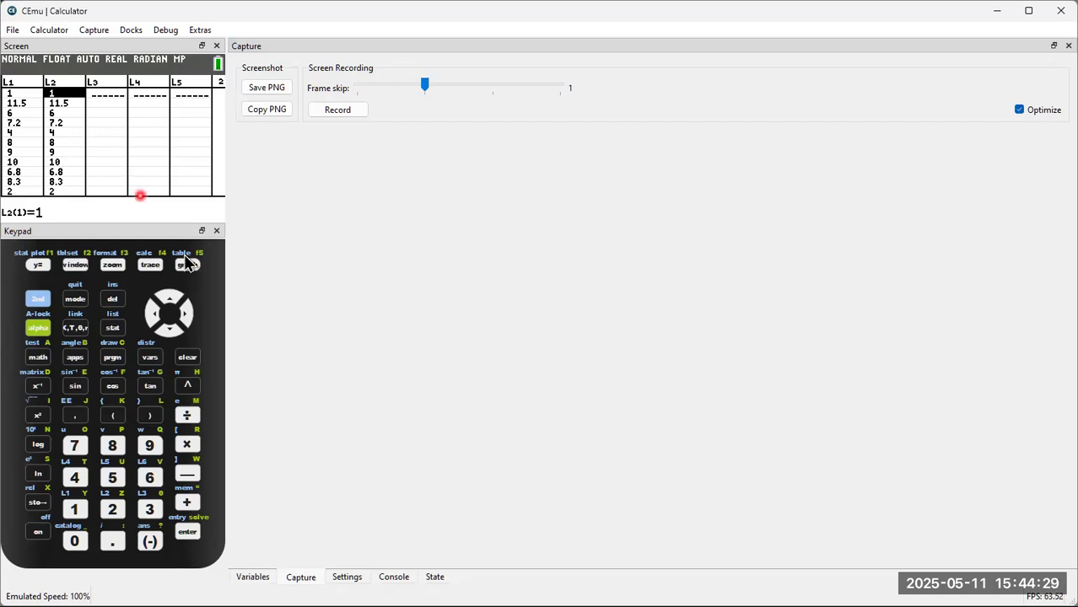
Define list L3 as 2*L1 from its heading
{"action": "left_click", "coordinate": [190, 319]}
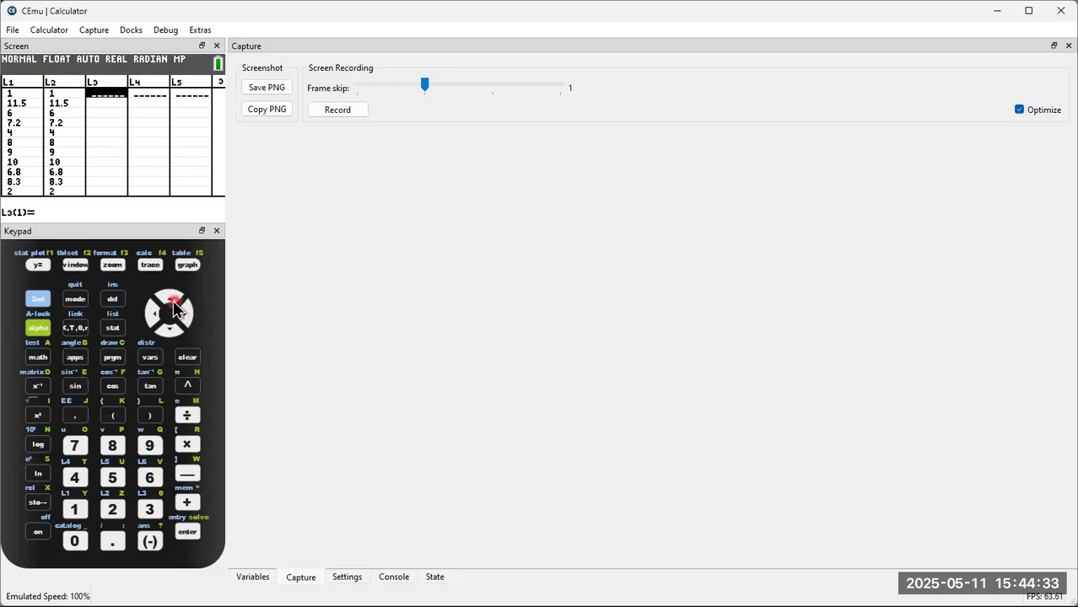
{"action": "left_click", "coordinate": [169, 297]}
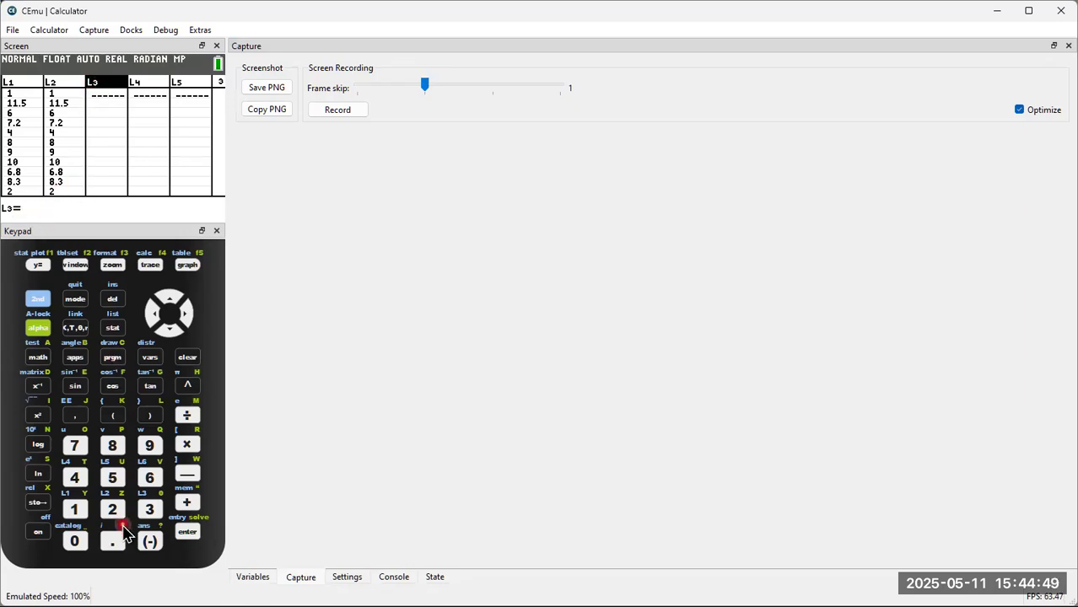
{"action": "left_click", "coordinate": [112, 508]}
{"action": "left_click", "coordinate": [193, 446]}
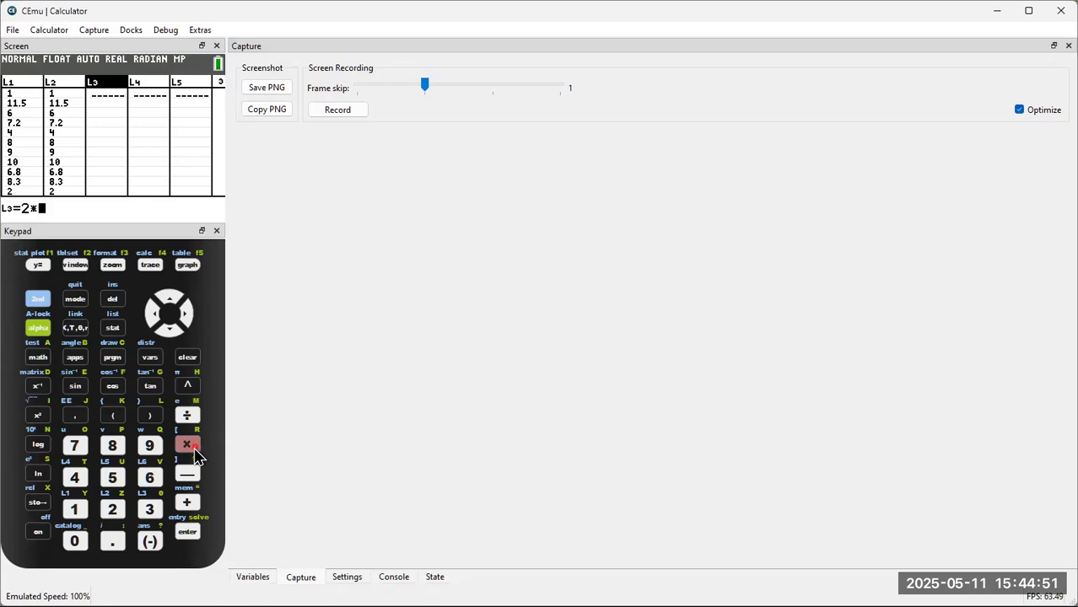
{"action": "left_click", "coordinate": [45, 303]}
{"action": "left_click", "coordinate": [74, 509]}
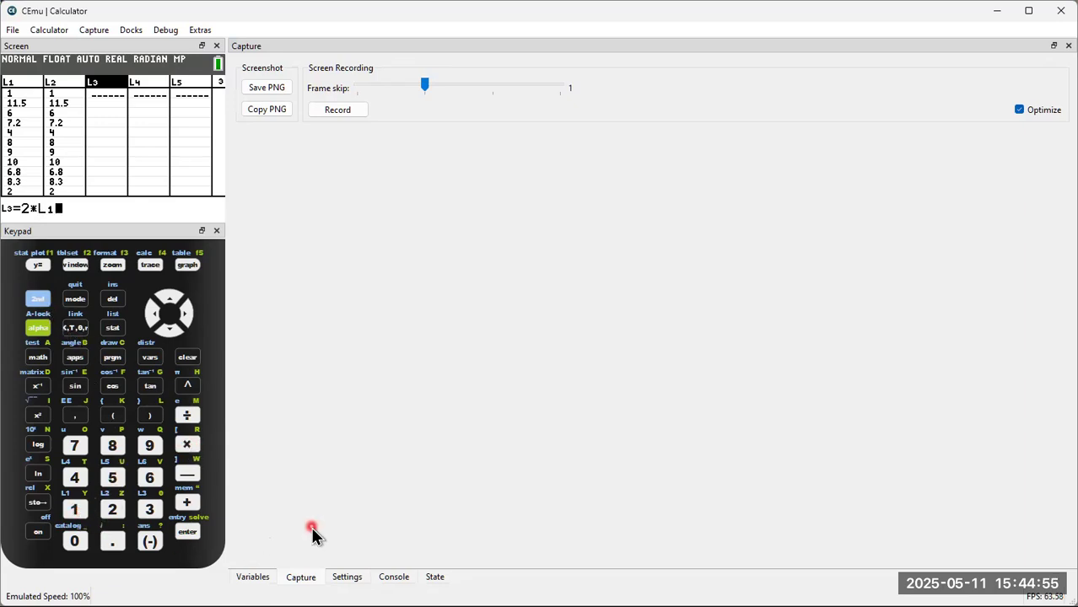
{"action": "left_click", "coordinate": [187, 533]}
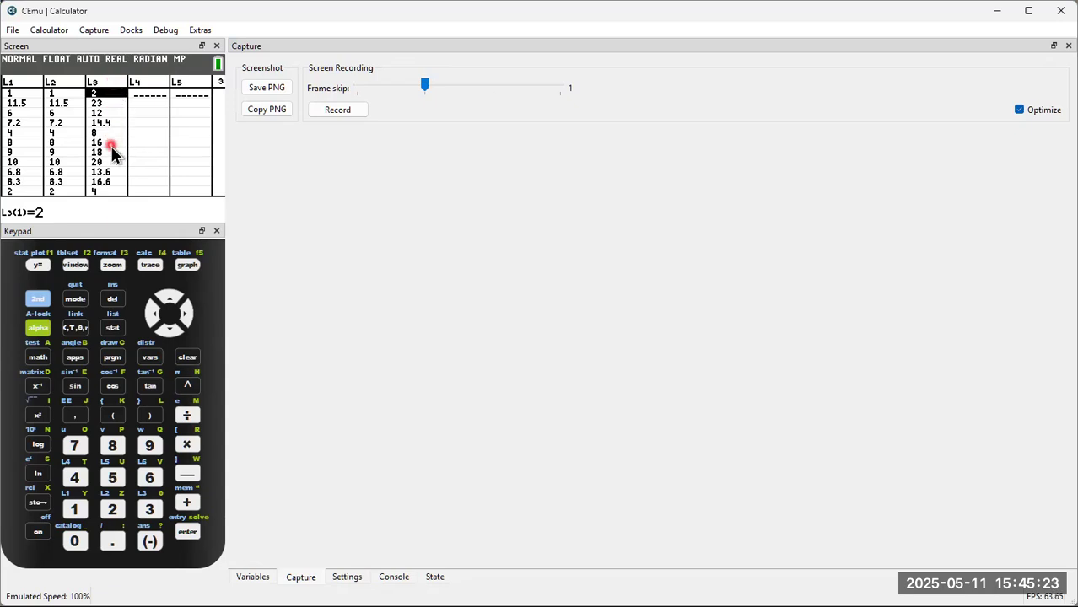
Define list L4 as the average of L2 and L3 with the formula (L2+L3)/2
{"action": "left_click", "coordinate": [190, 319]}
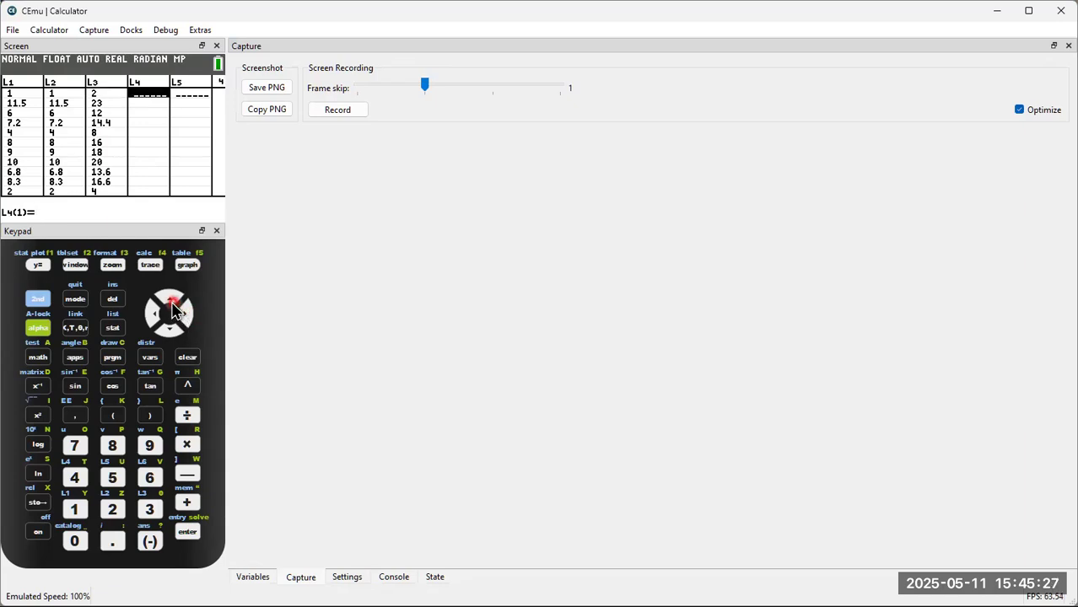
{"action": "left_click", "coordinate": [170, 298]}
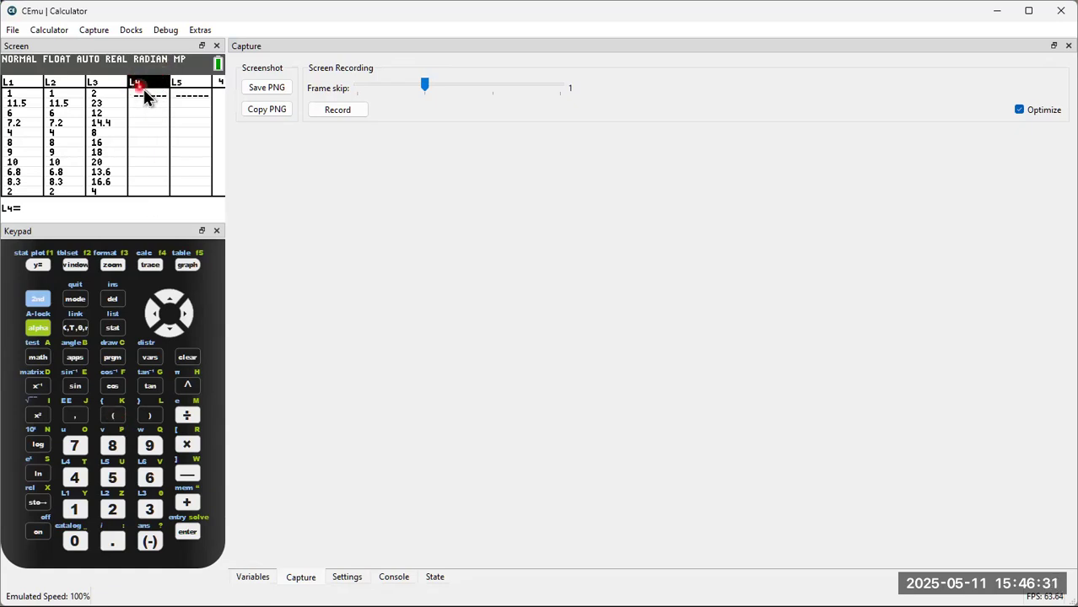
{"action": "left_click", "coordinate": [113, 417]}
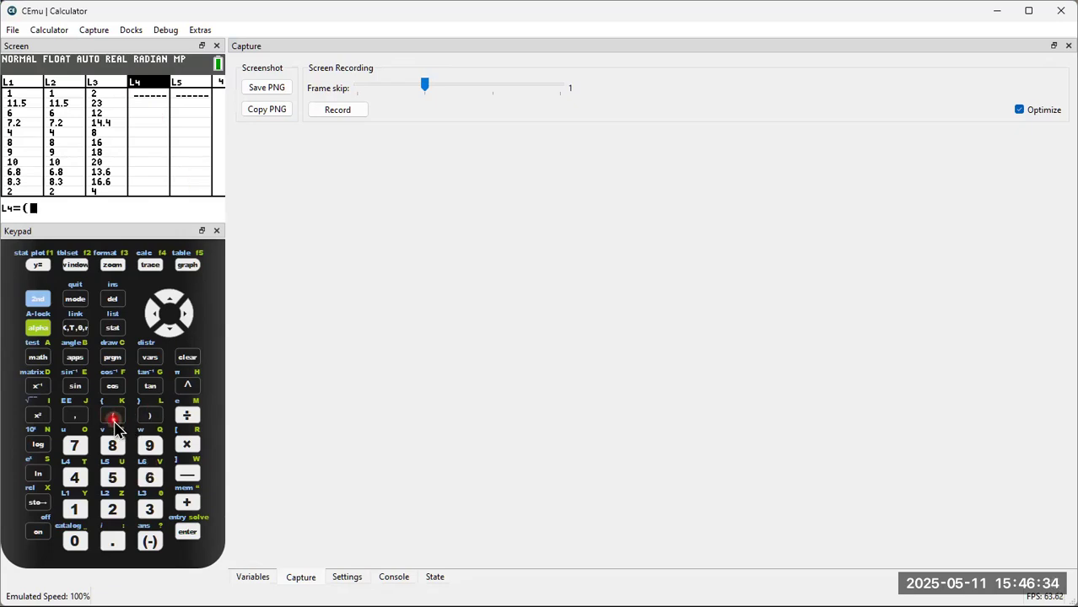
{"action": "left_click", "coordinate": [38, 305]}
{"action": "left_click", "coordinate": [112, 509]}
{"action": "left_click", "coordinate": [185, 502]}
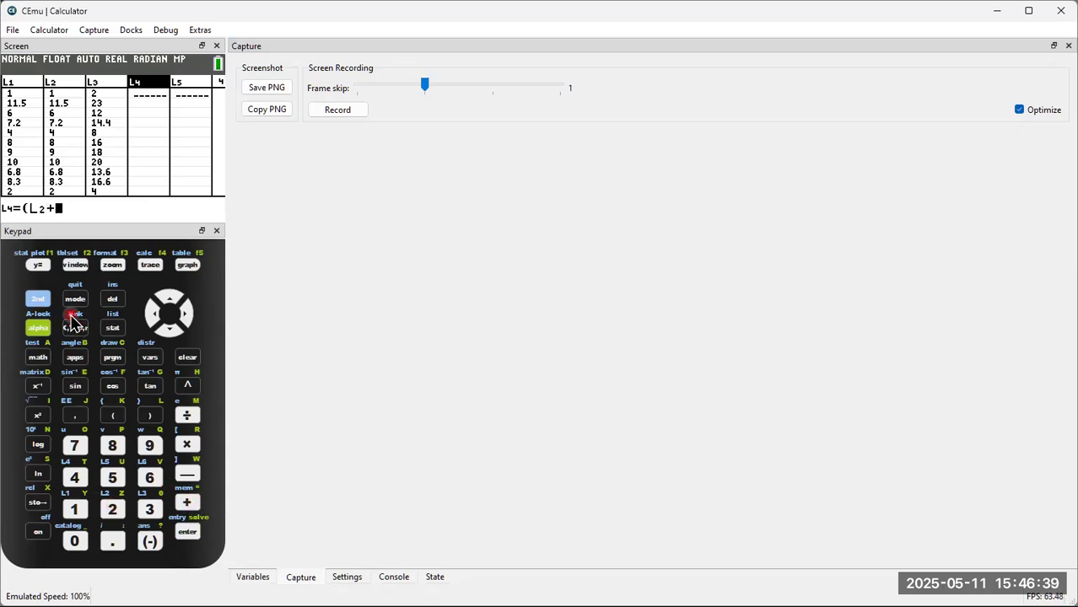
{"action": "left_click", "coordinate": [39, 301]}
{"action": "left_click", "coordinate": [150, 510]}
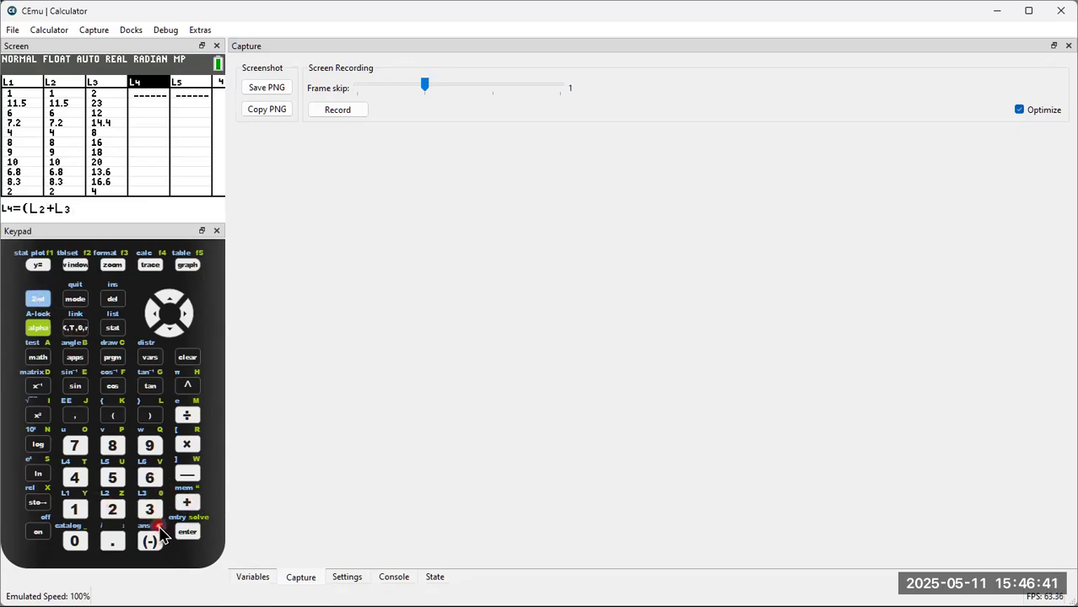
{"action": "left_click", "coordinate": [151, 414]}
{"action": "left_click", "coordinate": [187, 416]}
{"action": "left_click", "coordinate": [112, 509]}
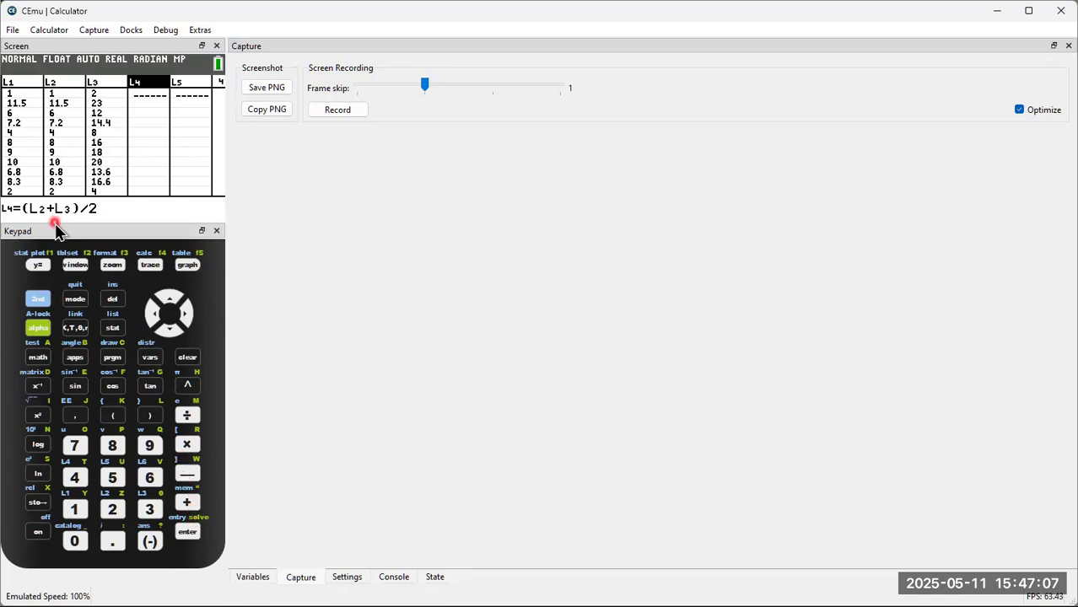
{"action": "left_click", "coordinate": [190, 538]}
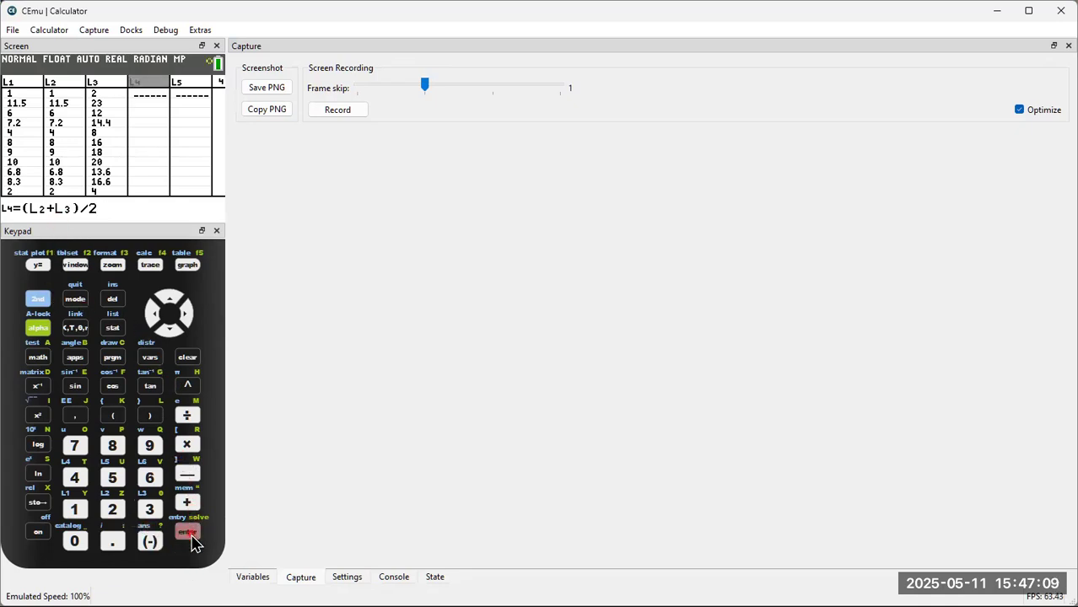
Compare the L4 values with the corresponding entries in L2 and L3, starting with the first row
{"action": "left_click", "coordinate": [139, 97]}
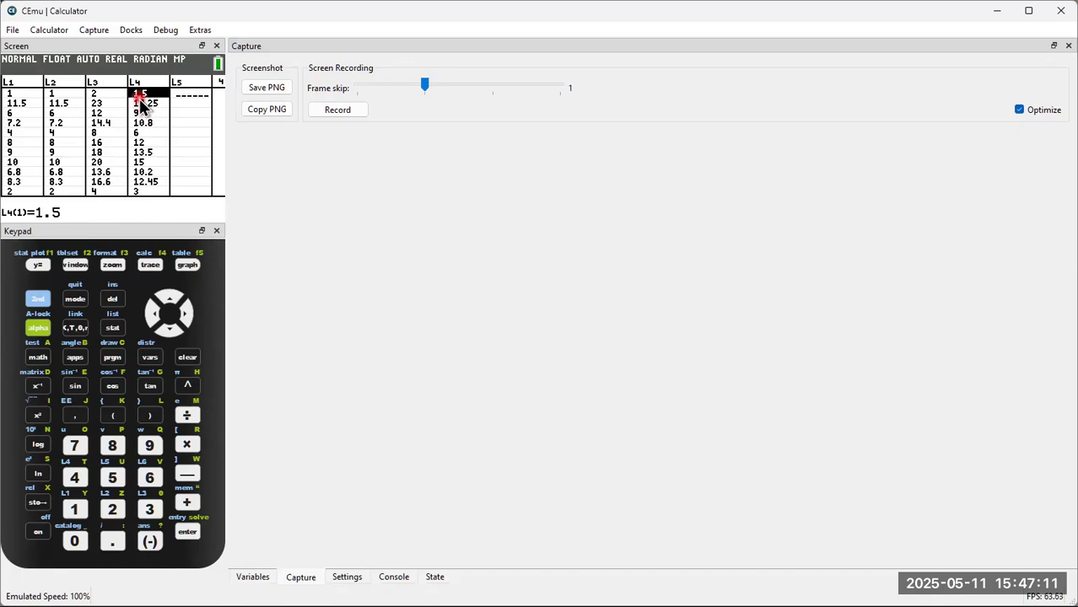
{"action": "left_click", "coordinate": [56, 98]}
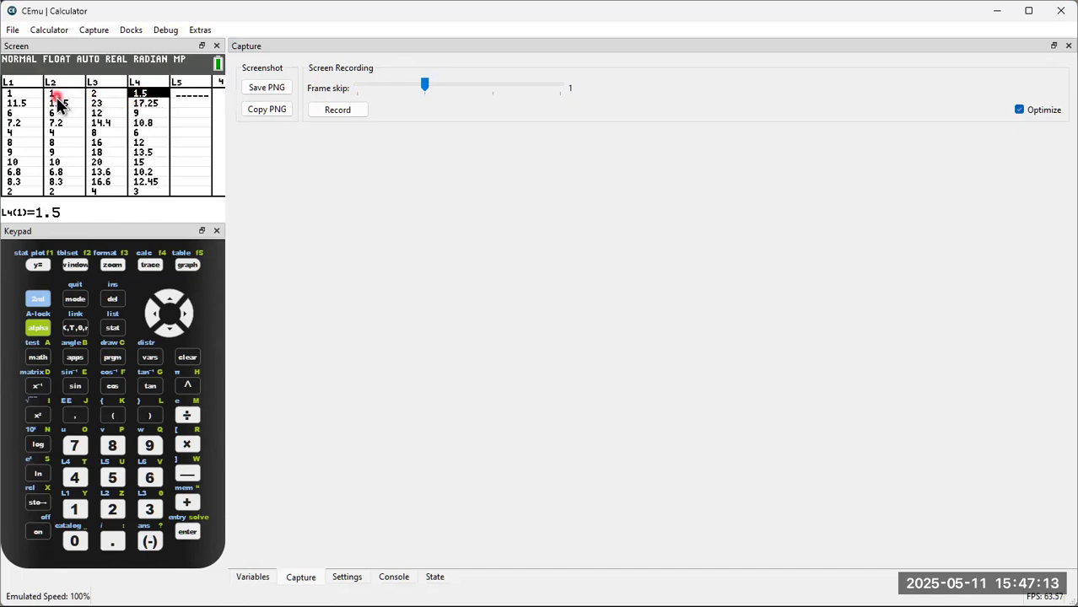
{"action": "left_click", "coordinate": [87, 93]}
{"action": "left_click", "coordinate": [146, 99]}
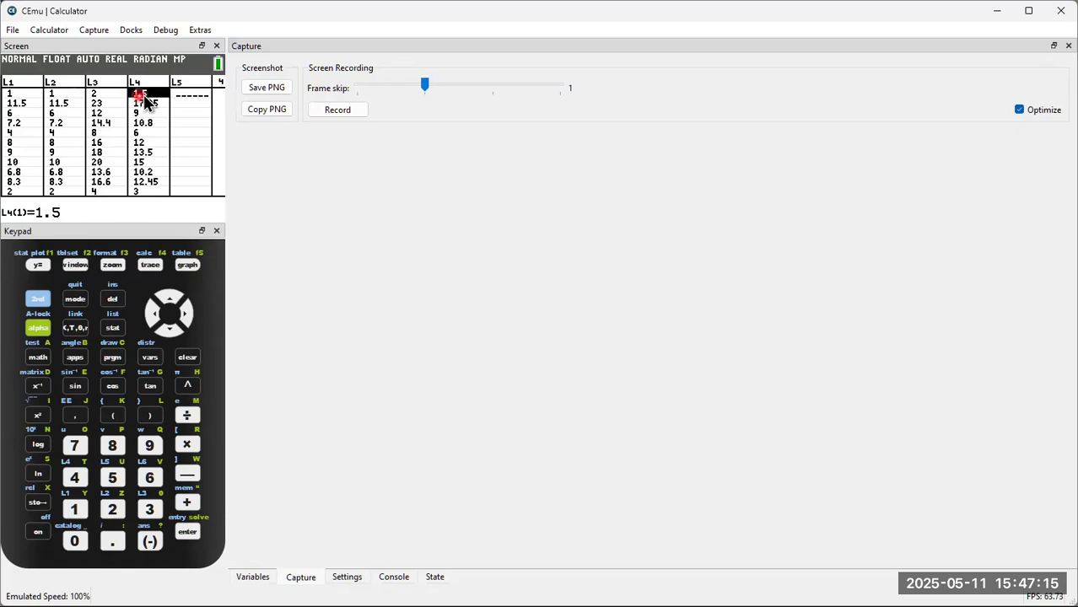
{"action": "left_click", "coordinate": [145, 94]}
{"action": "left_click", "coordinate": [144, 173]}
Clear all values from list L4 and return to its heading
{"action": "left_click", "coordinate": [169, 304]}
{"action": "left_click", "coordinate": [187, 361]}
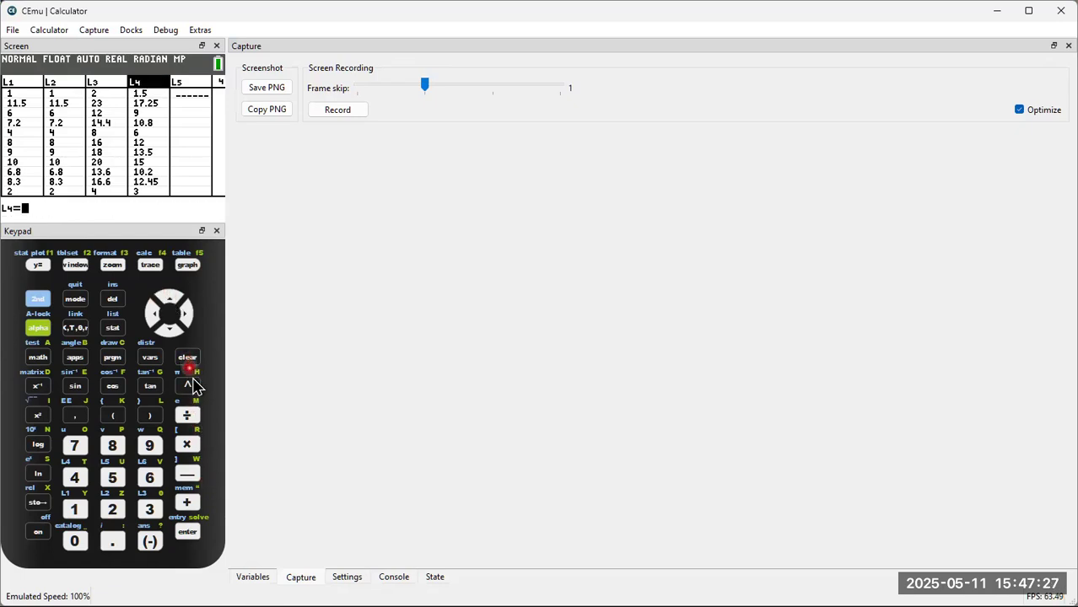
{"action": "left_click", "coordinate": [187, 532]}
{"action": "left_click", "coordinate": [172, 318]}
{"action": "left_click", "coordinate": [169, 300]}
{"action": "left_click", "coordinate": [140, 83]}
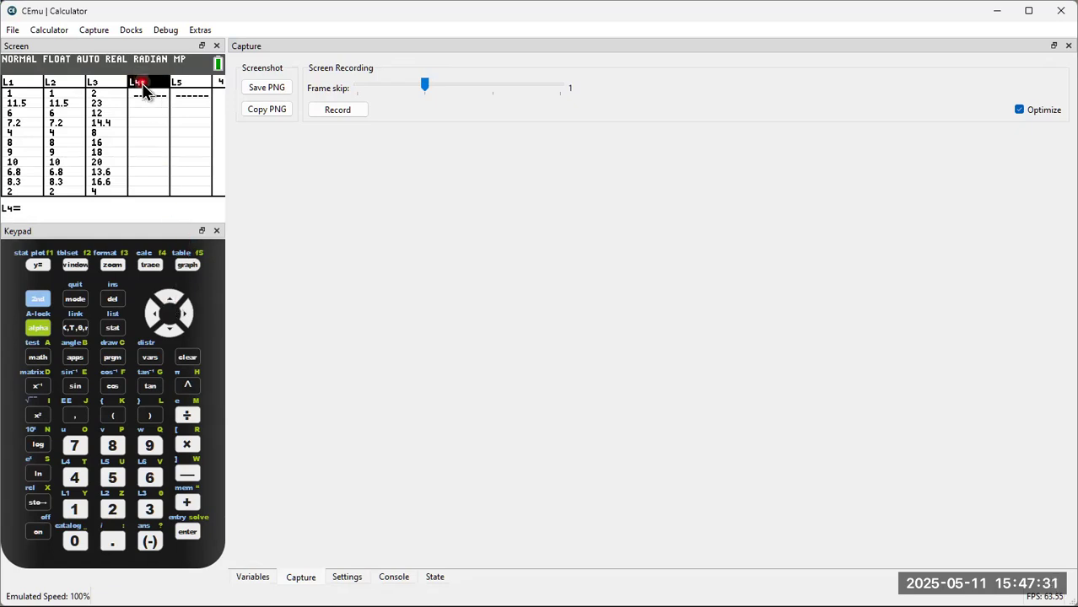
Define list L4 with the formula L2+L3/2, leaving out the parentheses
{"action": "left_click", "coordinate": [38, 299]}
{"action": "left_click", "coordinate": [112, 510]}
{"action": "left_click", "coordinate": [187, 503]}
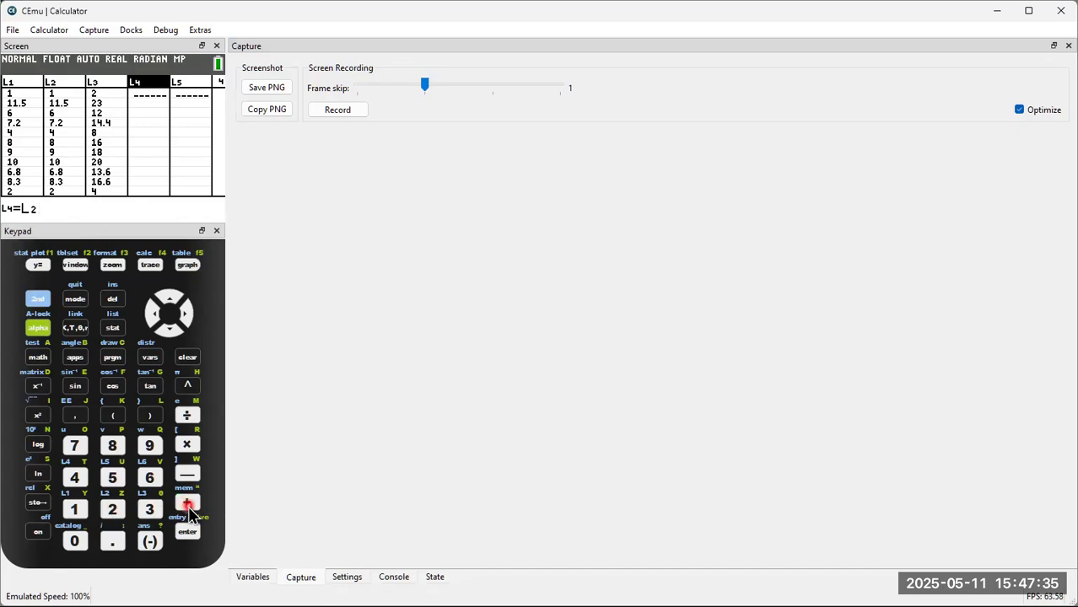
{"action": "left_click", "coordinate": [38, 298]}
{"action": "left_click", "coordinate": [149, 509]}
{"action": "left_click", "coordinate": [187, 415]}
{"action": "left_click", "coordinate": [112, 510]}
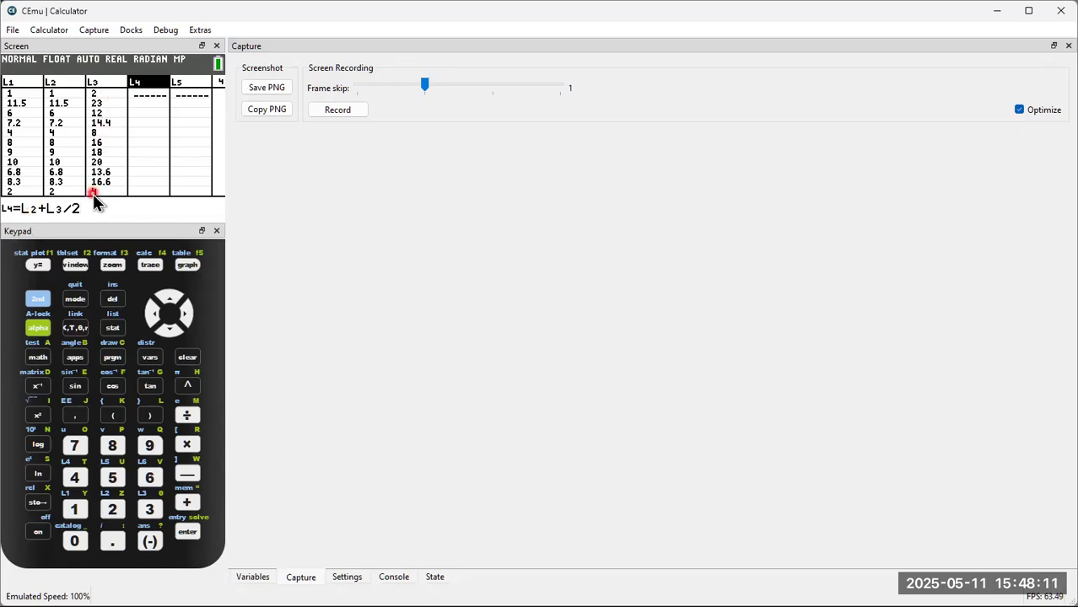
{"action": "left_click", "coordinate": [187, 532]}
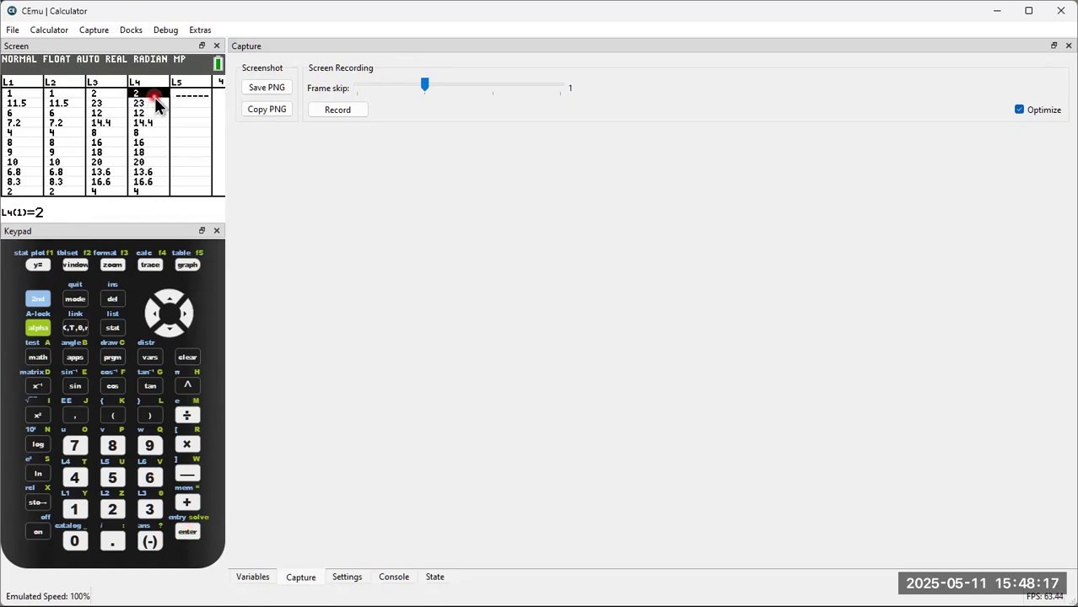
Clear the values produced by the formula without parentheses from list L4
{"action": "left_click", "coordinate": [172, 299]}
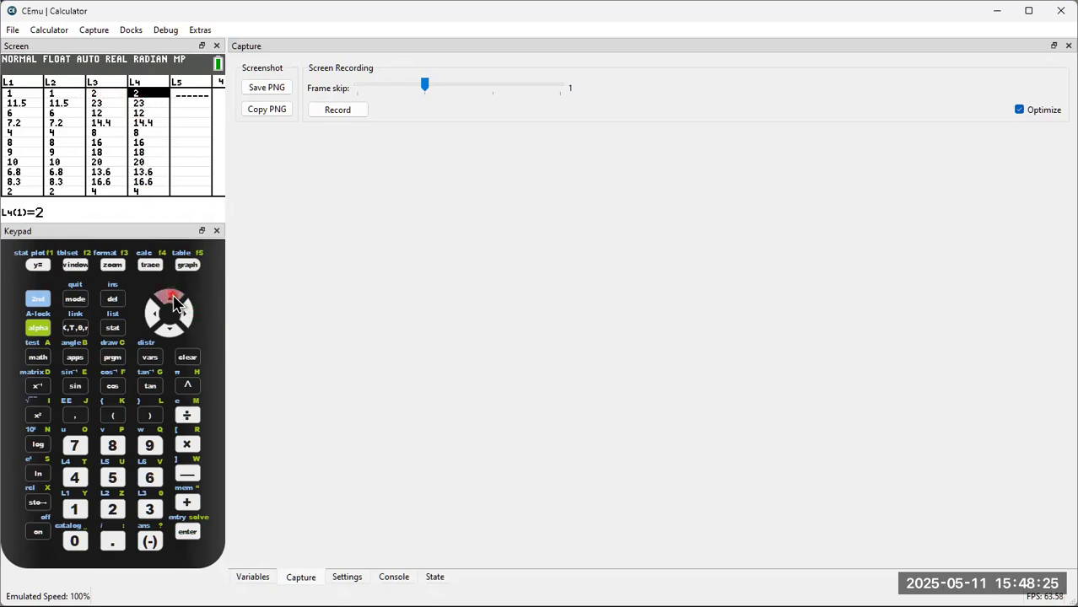
{"action": "left_click", "coordinate": [189, 357]}
{"action": "left_click", "coordinate": [190, 533]}
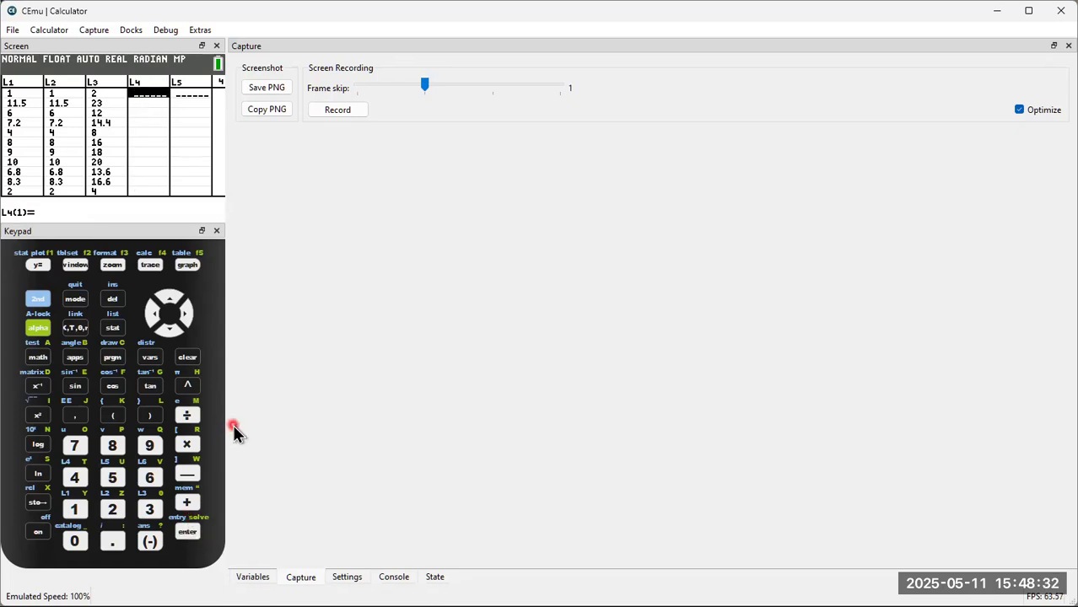
Define list L4 with the formula (L2+L3)/2, enclosing the sum in parentheses
{"action": "left_click", "coordinate": [168, 297]}
{"action": "left_click", "coordinate": [112, 415]}
{"action": "left_click", "coordinate": [39, 299]}
{"action": "left_click", "coordinate": [112, 509]}
{"action": "left_click", "coordinate": [184, 505]}
{"action": "left_click", "coordinate": [42, 303]}
{"action": "left_click", "coordinate": [153, 513]}
{"action": "left_click", "coordinate": [150, 415]}
{"action": "left_click", "coordinate": [187, 415]}
{"action": "left_click", "coordinate": [111, 511]}
{"action": "left_click", "coordinate": [135, 211]}
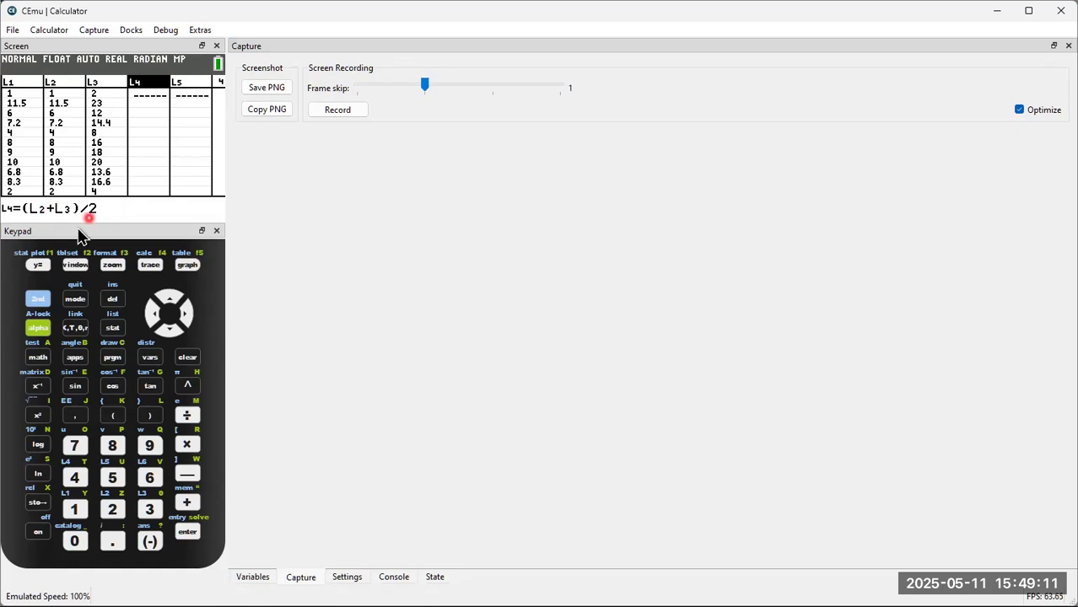
{"action": "left_click", "coordinate": [189, 532]}
{"action": "left_click", "coordinate": [189, 532]}
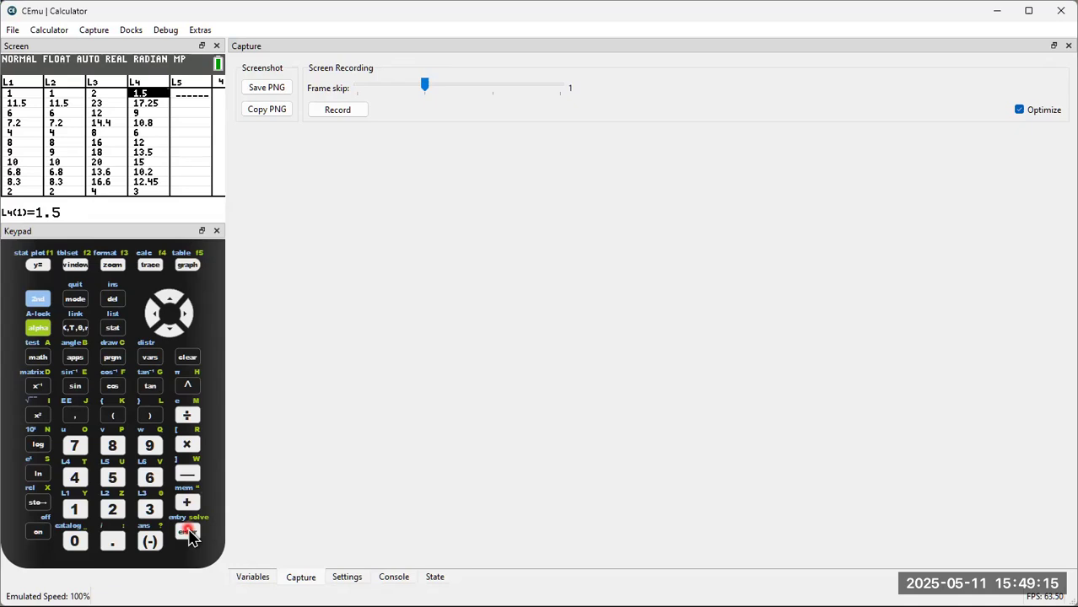
Sort list L1 in ascending order by running SortA(L1) on the home screen
{"action": "left_click", "coordinate": [158, 319]}
{"action": "left_click", "coordinate": [158, 320]}
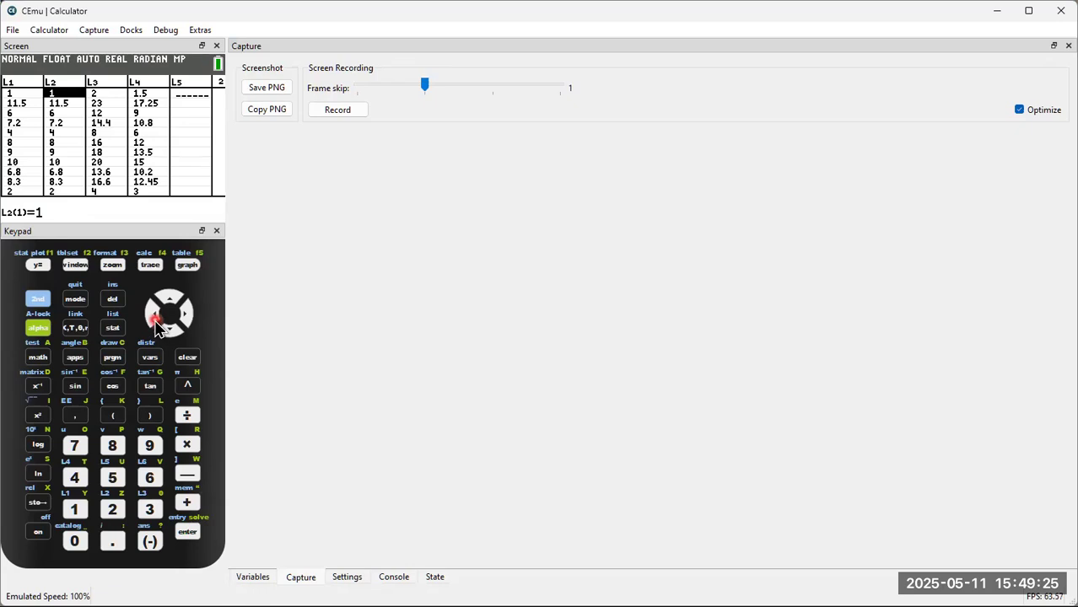
{"action": "left_click", "coordinate": [154, 317]}
{"action": "left_click", "coordinate": [168, 298]}
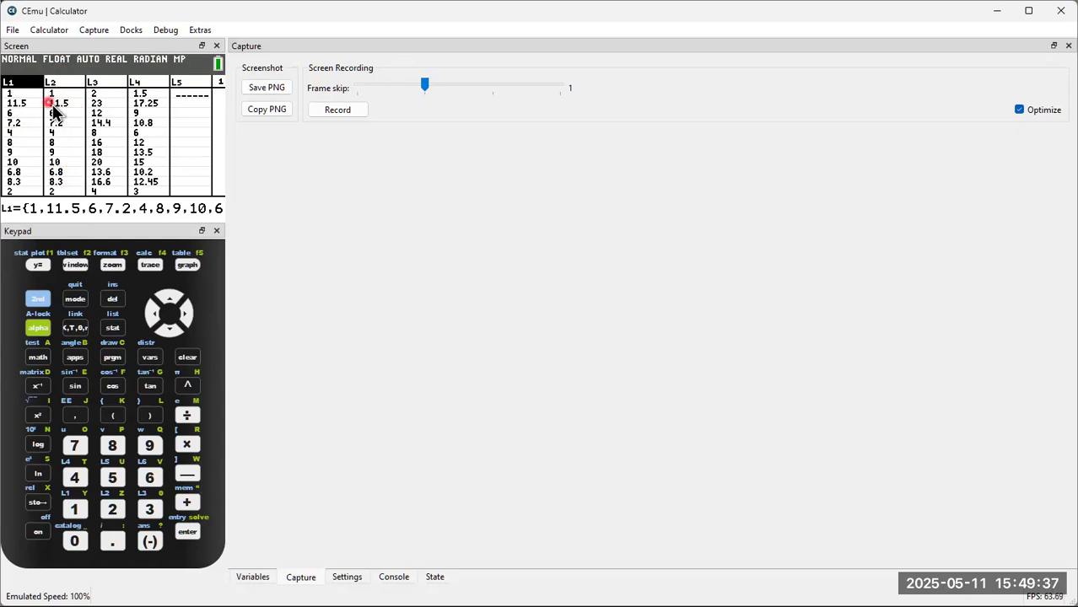
{"action": "left_click", "coordinate": [113, 328]}
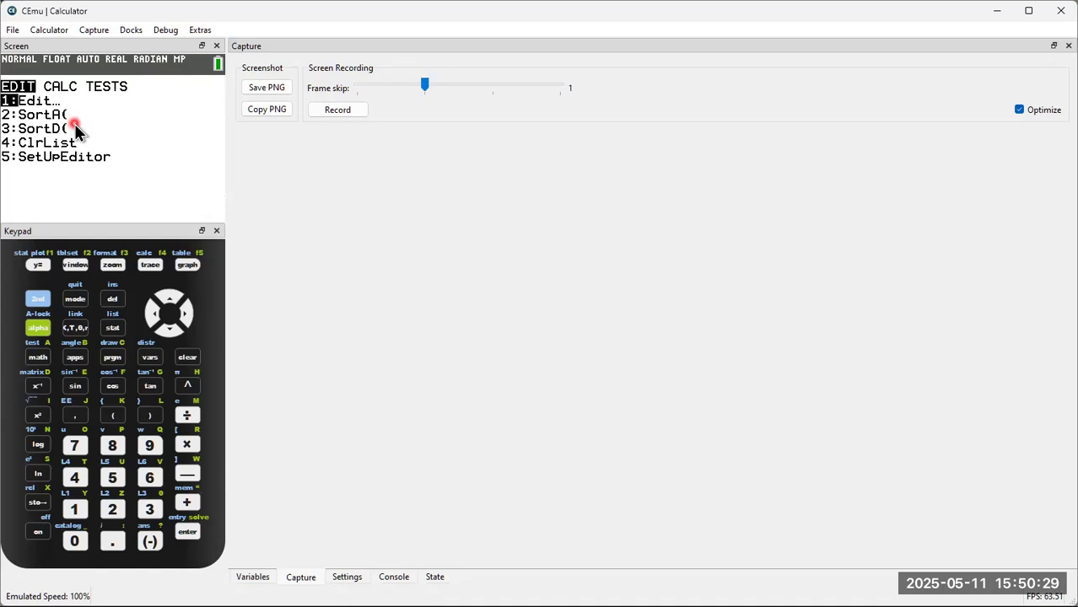
{"action": "left_click", "coordinate": [165, 331]}
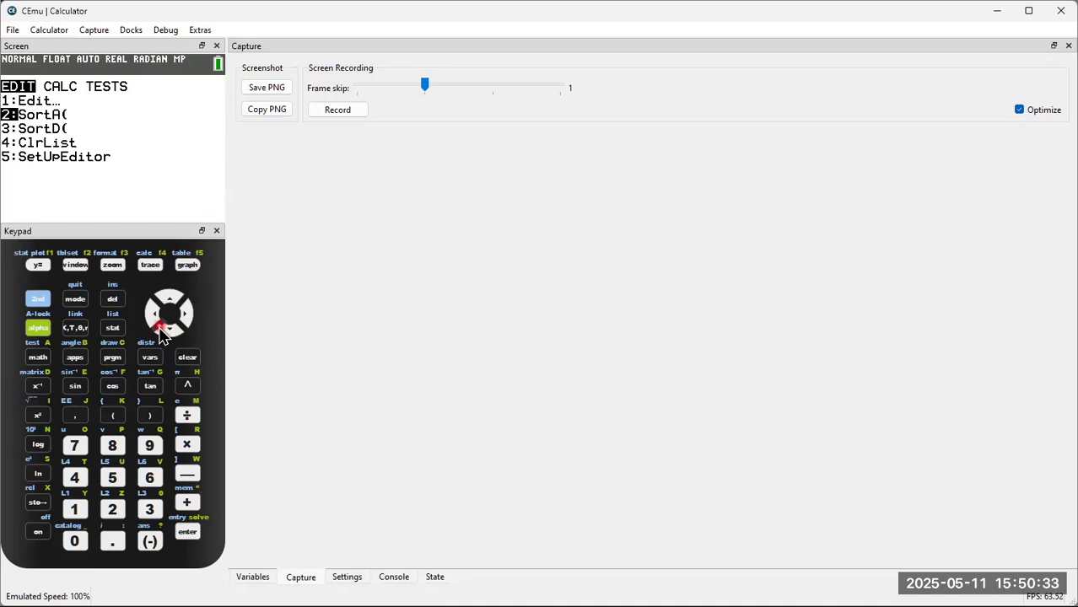
{"action": "left_click", "coordinate": [188, 533]}
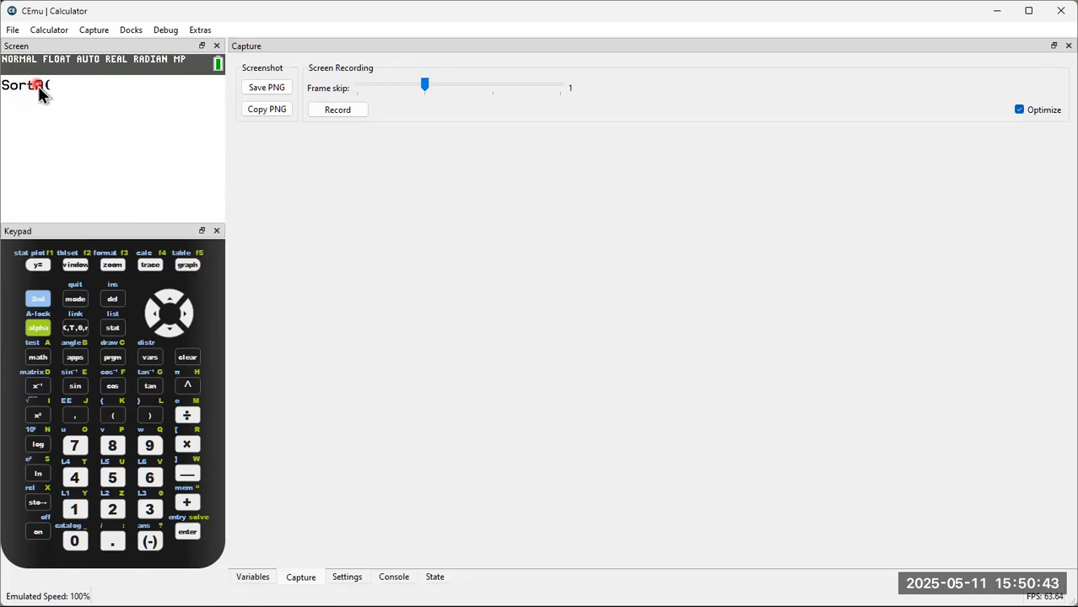
{"action": "left_click", "coordinate": [39, 300]}
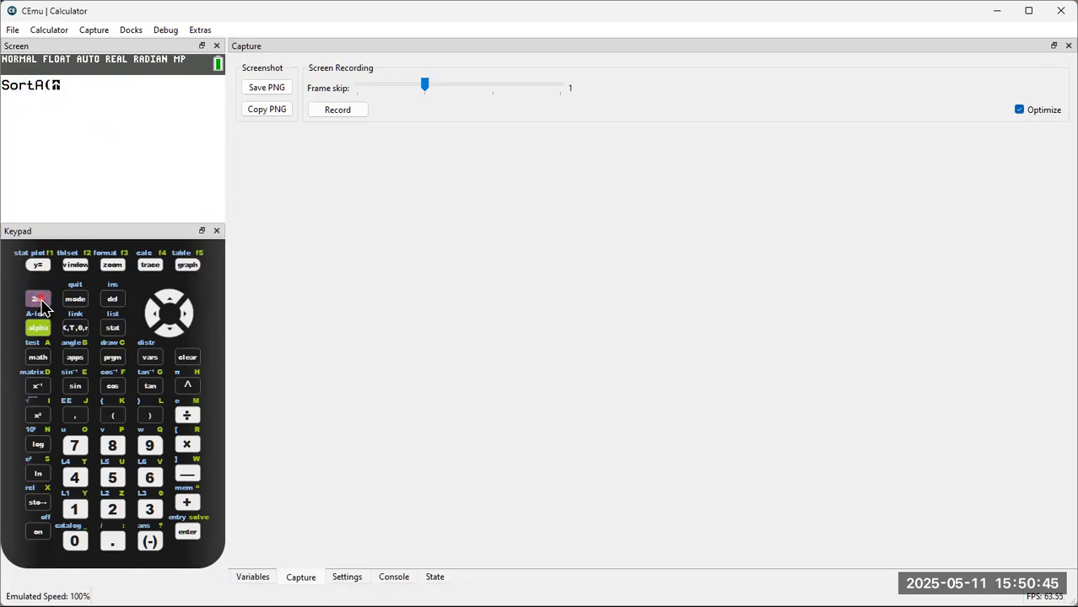
{"action": "left_click", "coordinate": [75, 509]}
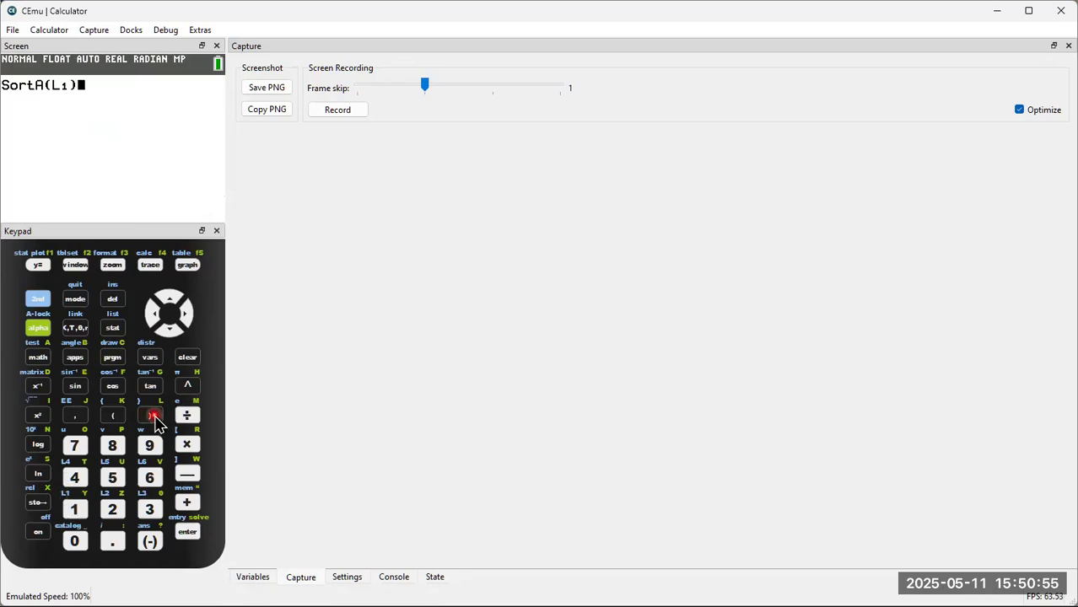
{"action": "left_click", "coordinate": [189, 533]}
{"action": "left_click", "coordinate": [183, 75]}
Reopen the list editor to examine the order of the values in L1 beside the other lists
{"action": "left_click", "coordinate": [111, 329]}
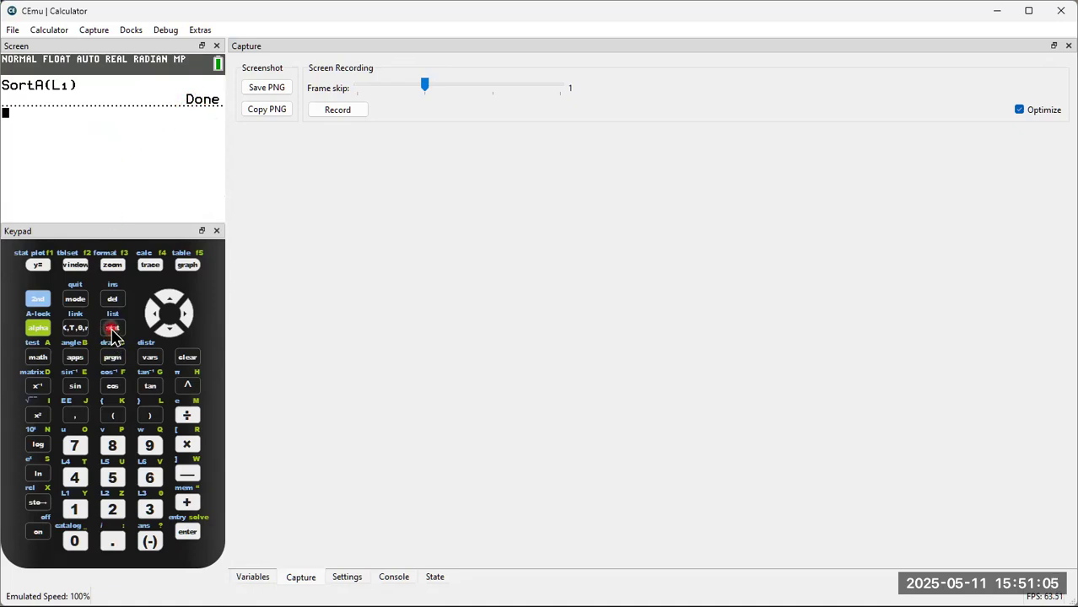
{"action": "left_click", "coordinate": [112, 328]}
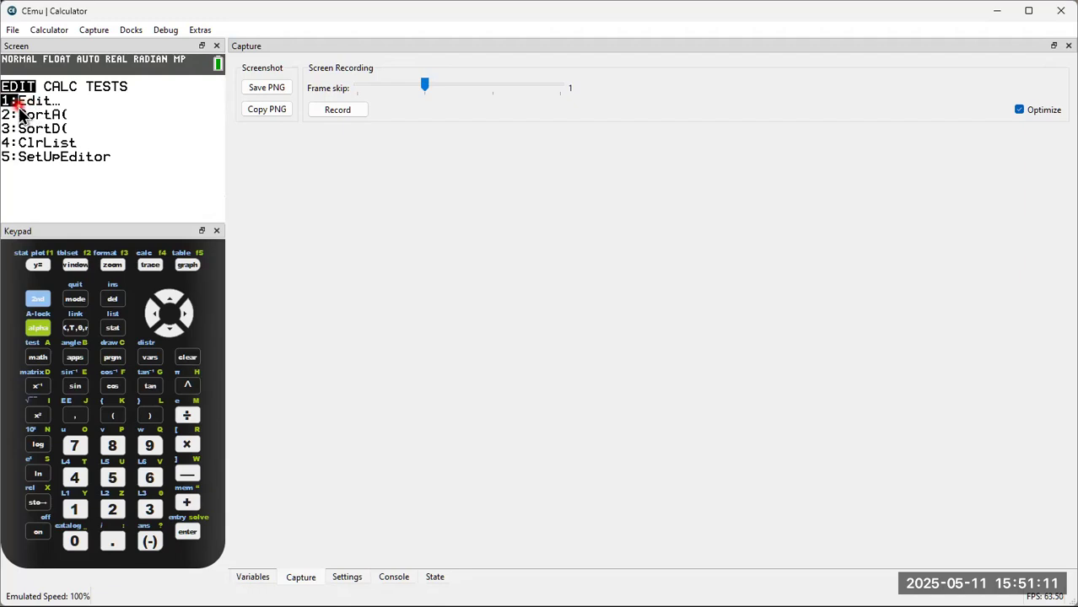
{"action": "left_click", "coordinate": [188, 533]}
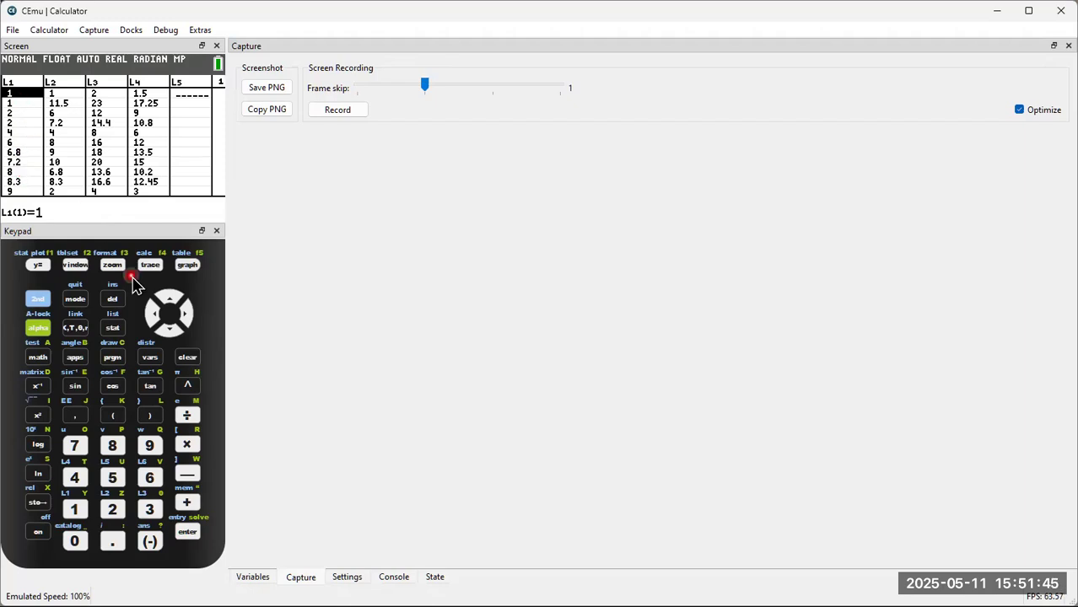
Move across the lists to the heading of L4 and return to its first entry
{"action": "left_click", "coordinate": [171, 301]}
{"action": "left_click", "coordinate": [171, 332]}
{"action": "left_click", "coordinate": [188, 313]}
{"action": "left_click", "coordinate": [188, 314]}
{"action": "left_click", "coordinate": [188, 314]}
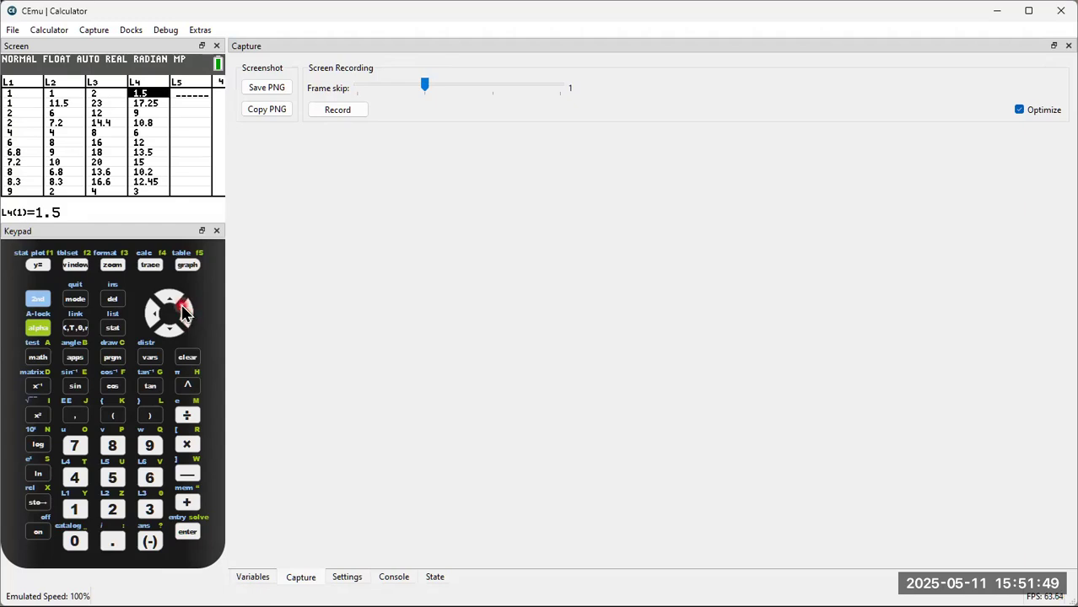
{"action": "left_click", "coordinate": [170, 300]}
{"action": "left_click", "coordinate": [187, 356]}
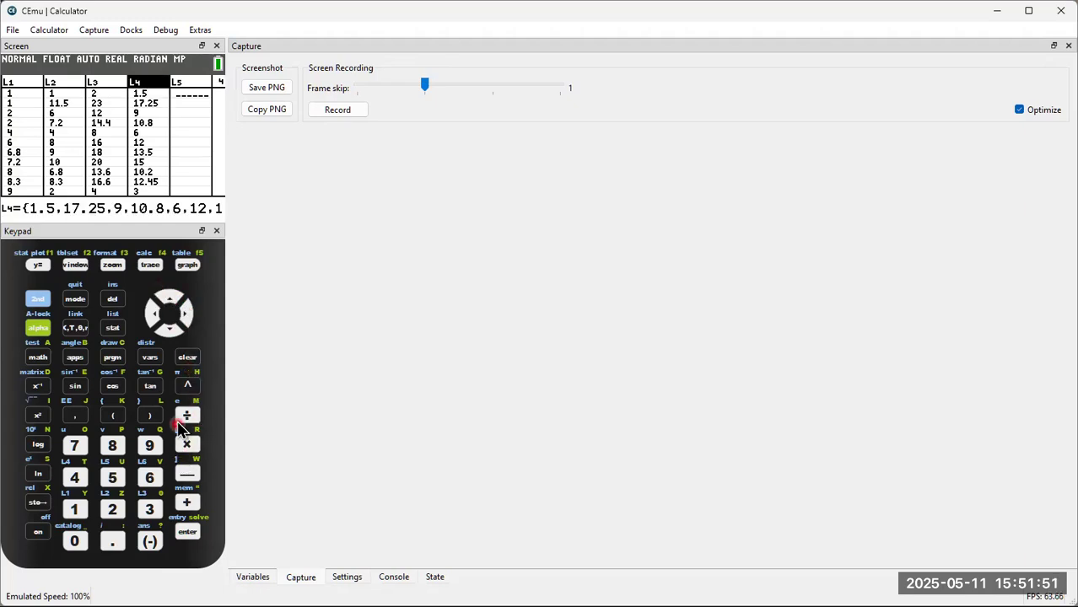
{"action": "left_click", "coordinate": [169, 331]}
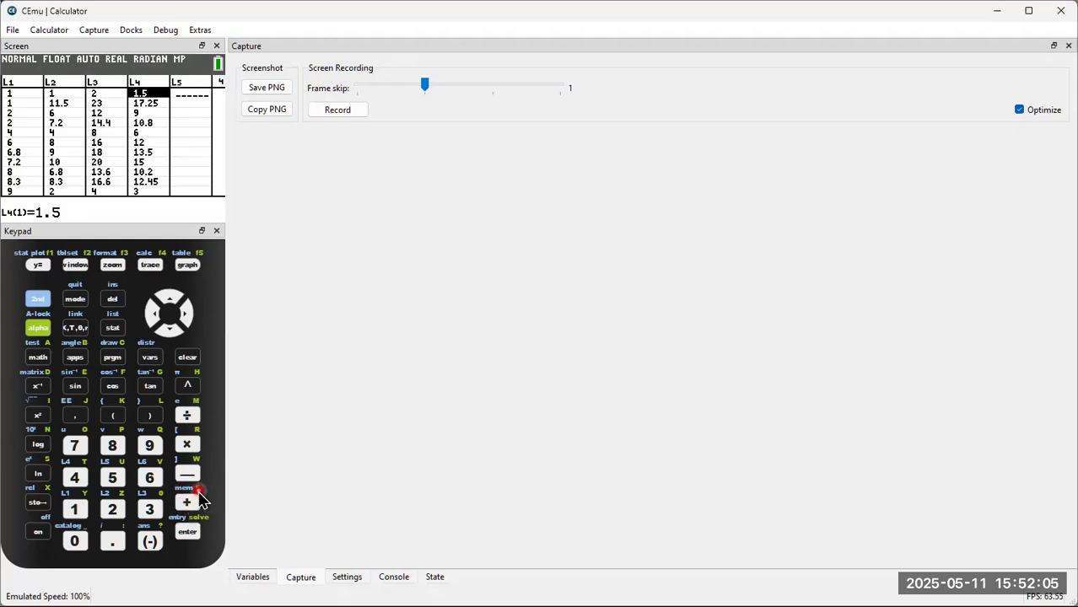
Empty every list by running ClrAllLists on the home screen, and reopen the list editor
{"action": "left_click", "coordinate": [112, 329]}
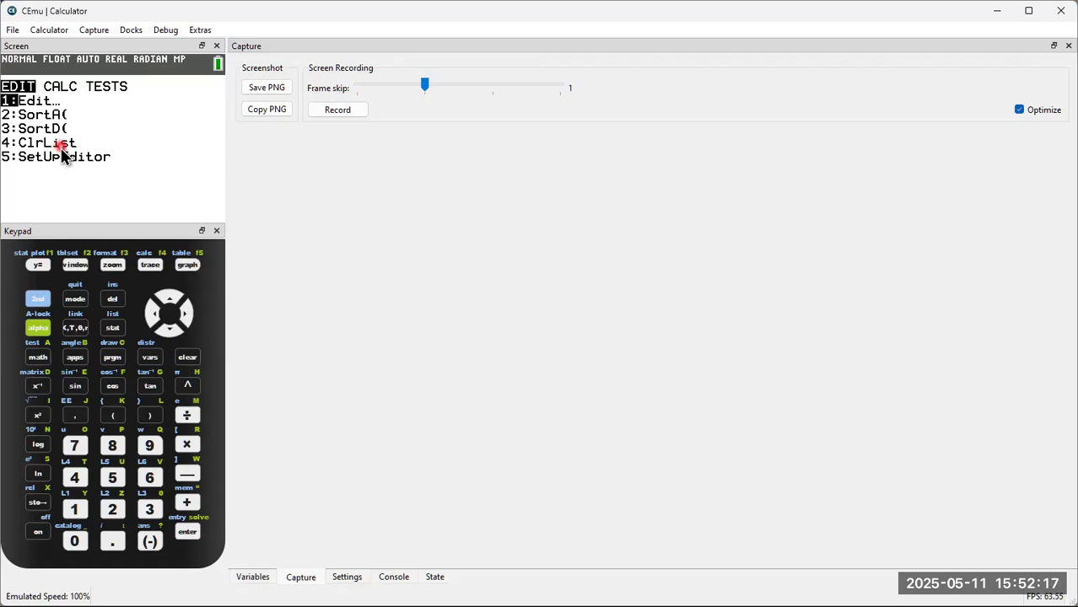
{"action": "left_click", "coordinate": [45, 303]}
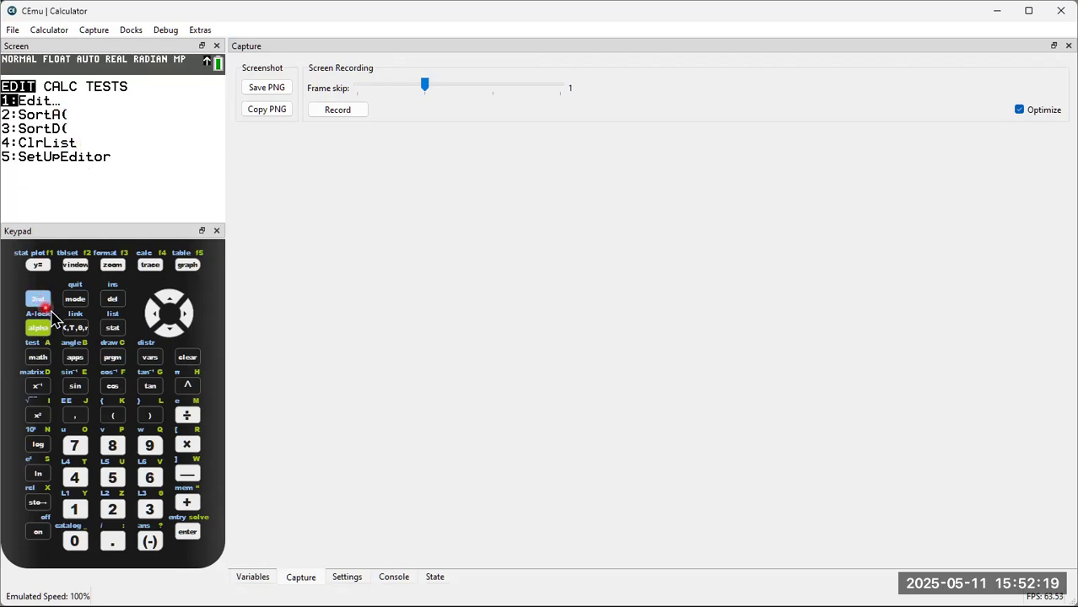
{"action": "left_click", "coordinate": [75, 301]}
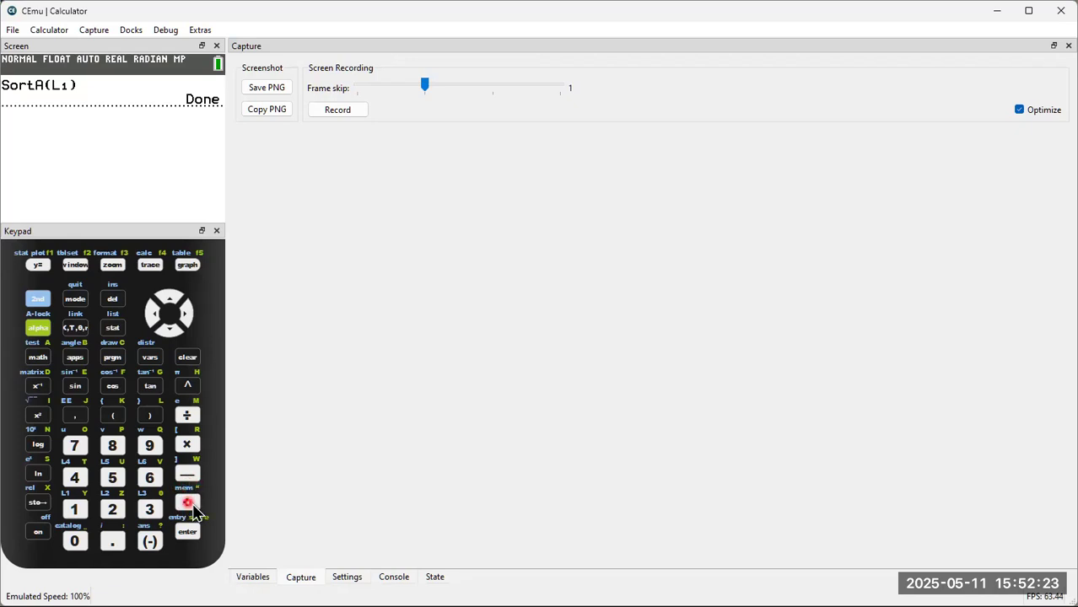
{"action": "left_click", "coordinate": [42, 304]}
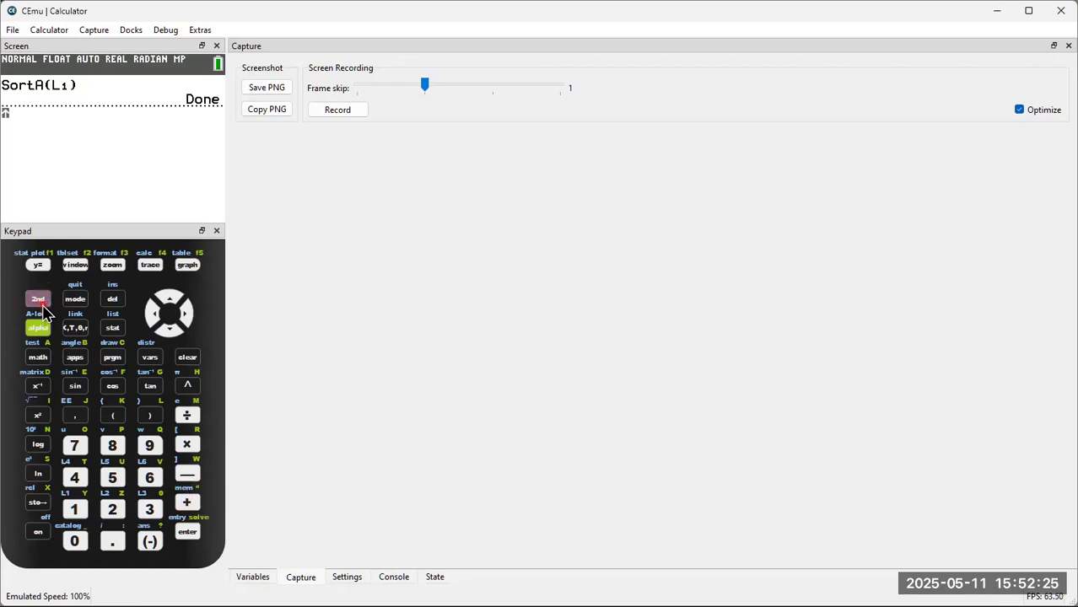
{"action": "left_click", "coordinate": [188, 503]}
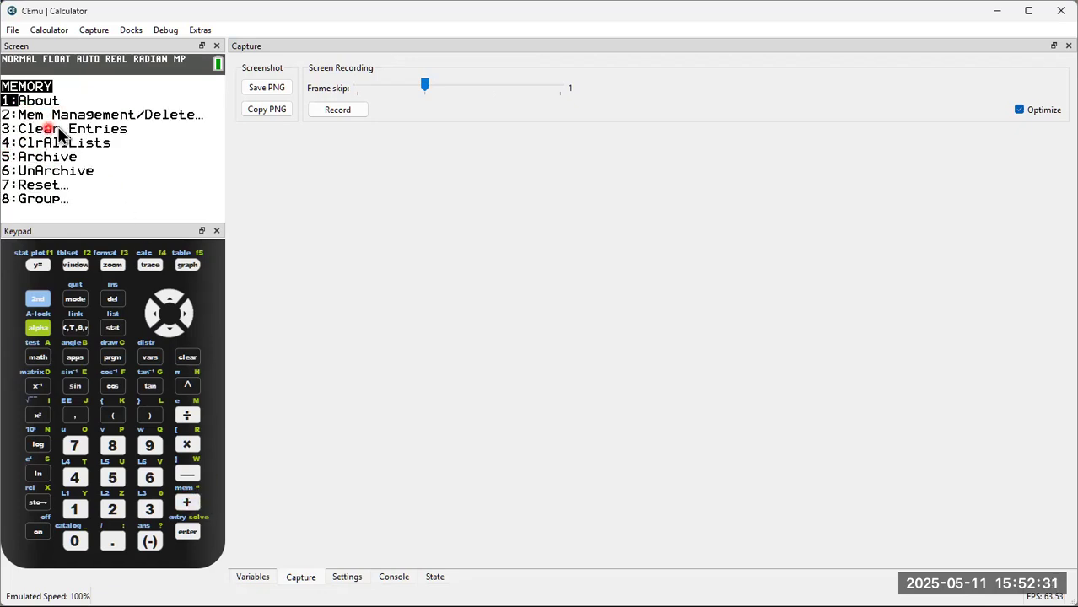
{"action": "left_click", "coordinate": [169, 336]}
{"action": "left_click", "coordinate": [169, 337]}
{"action": "left_click", "coordinate": [170, 337]}
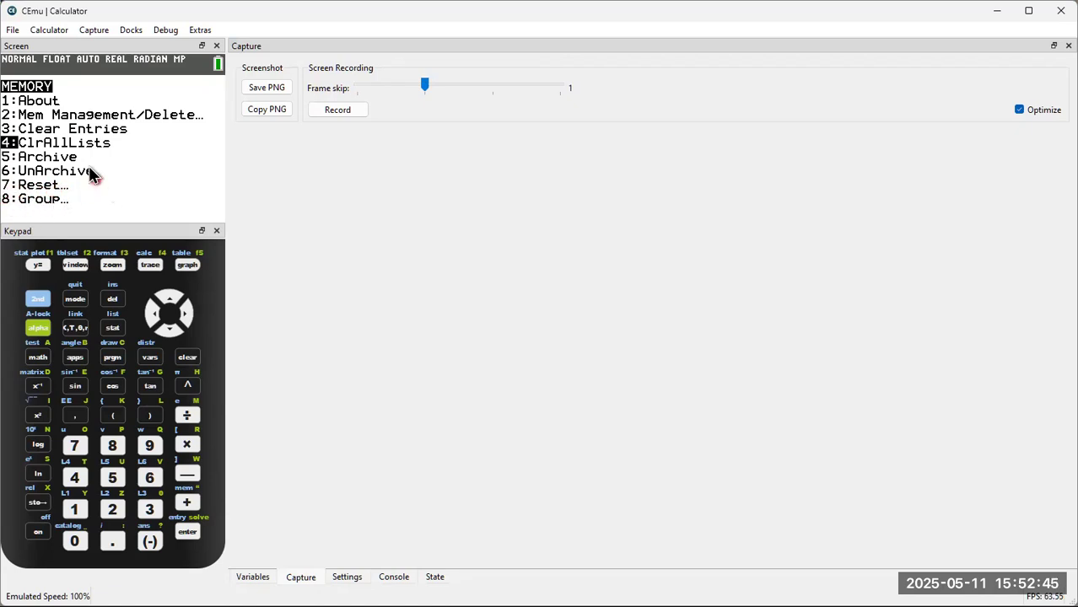
{"action": "left_click", "coordinate": [193, 534]}
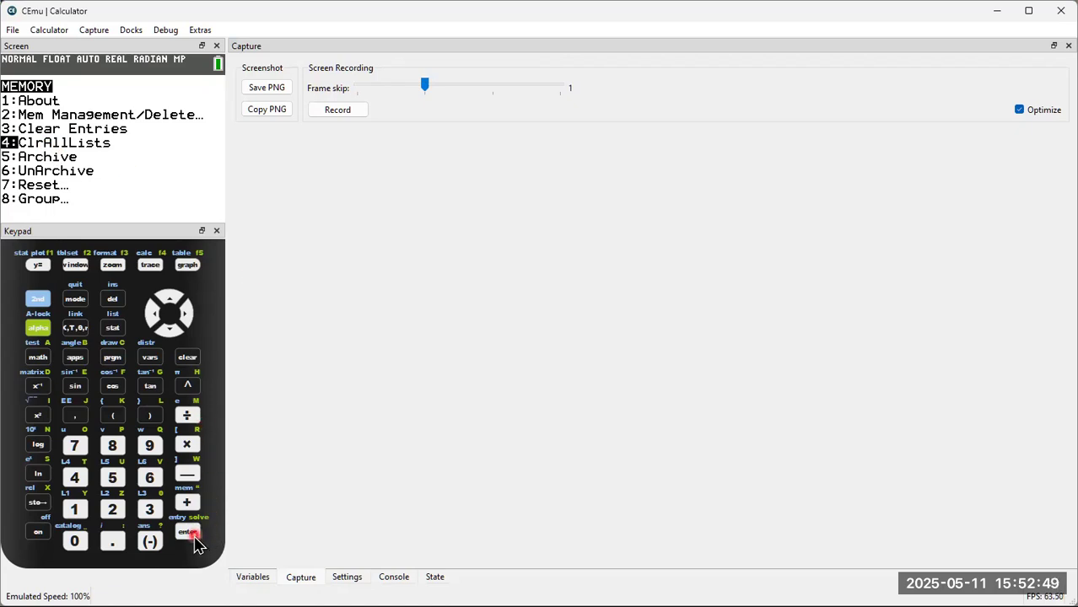
{"action": "left_click", "coordinate": [193, 536]}
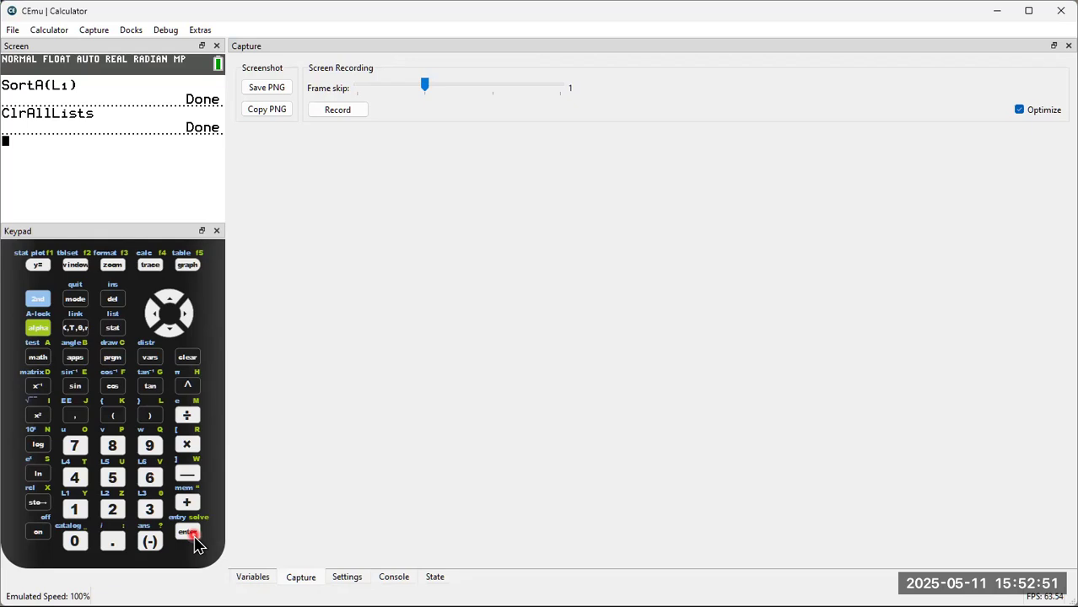
{"action": "left_click", "coordinate": [114, 330]}
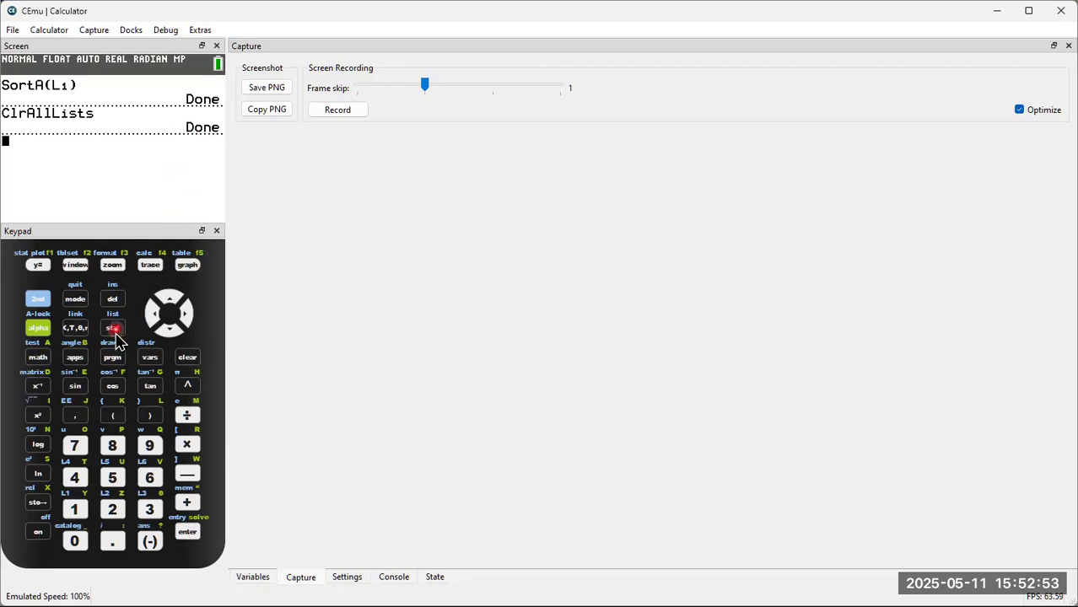
{"action": "left_click", "coordinate": [188, 532]}
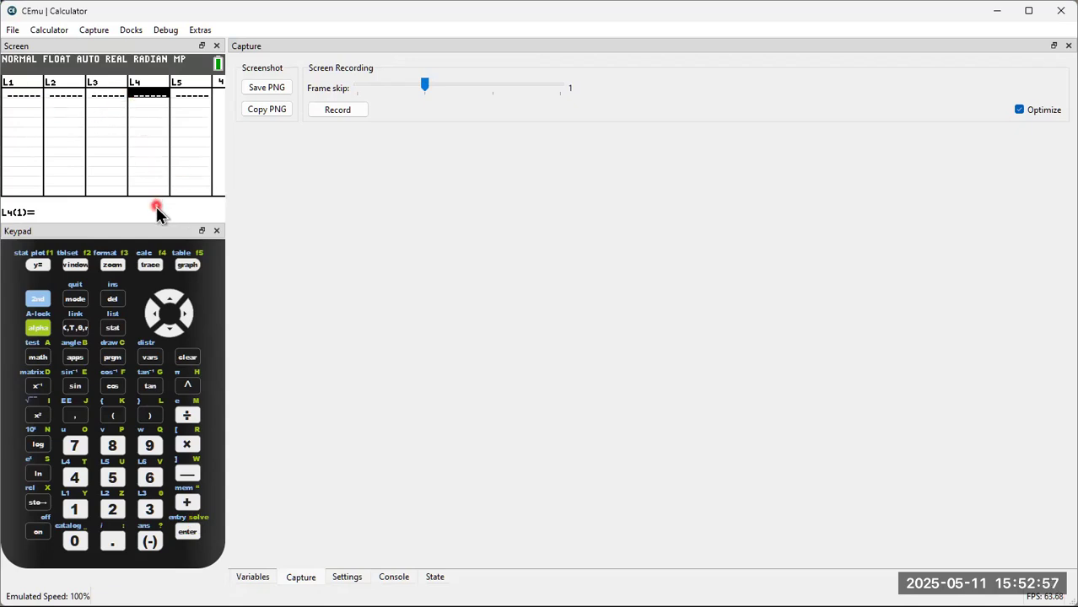